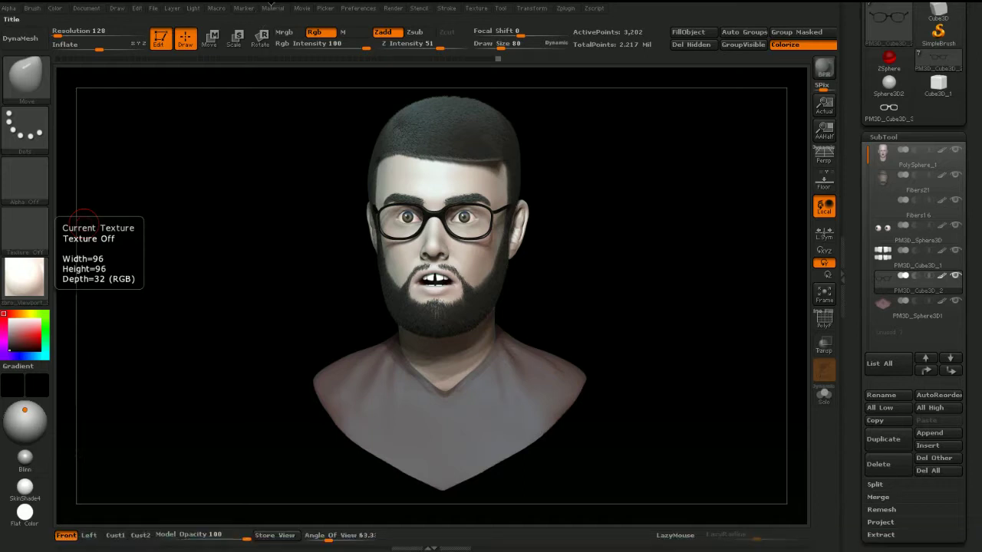
Step: Set the movie modifiers for history recording to HPosition 75 and HRecenter 50
{"action": "left_click", "coordinate": [2, 277]}
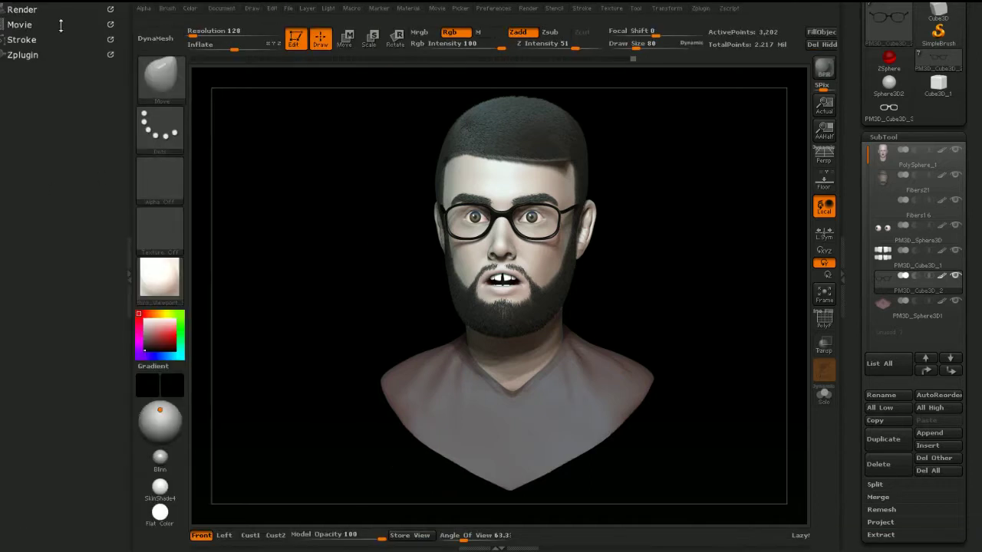
{"action": "left_click", "coordinate": [25, 28]}
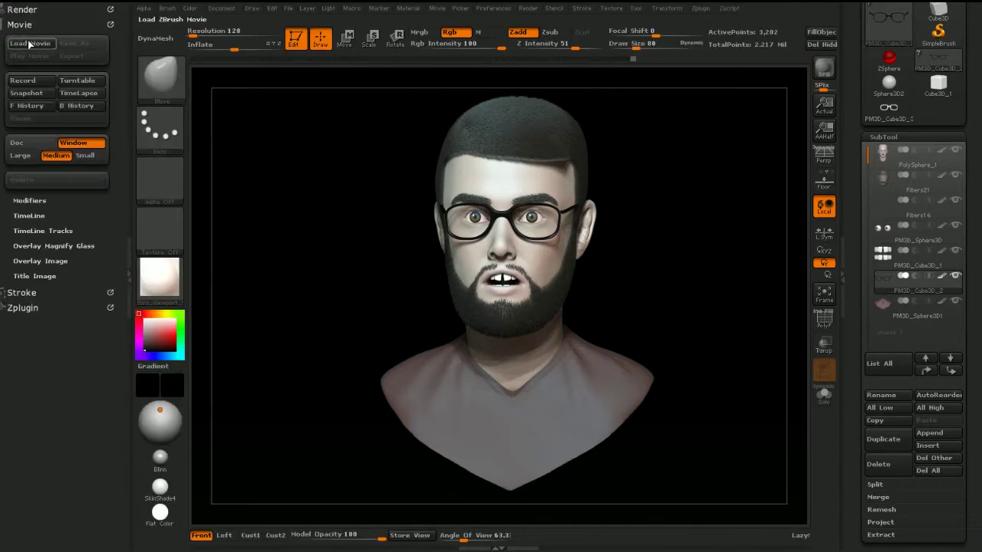
{"action": "left_click", "coordinate": [29, 201]}
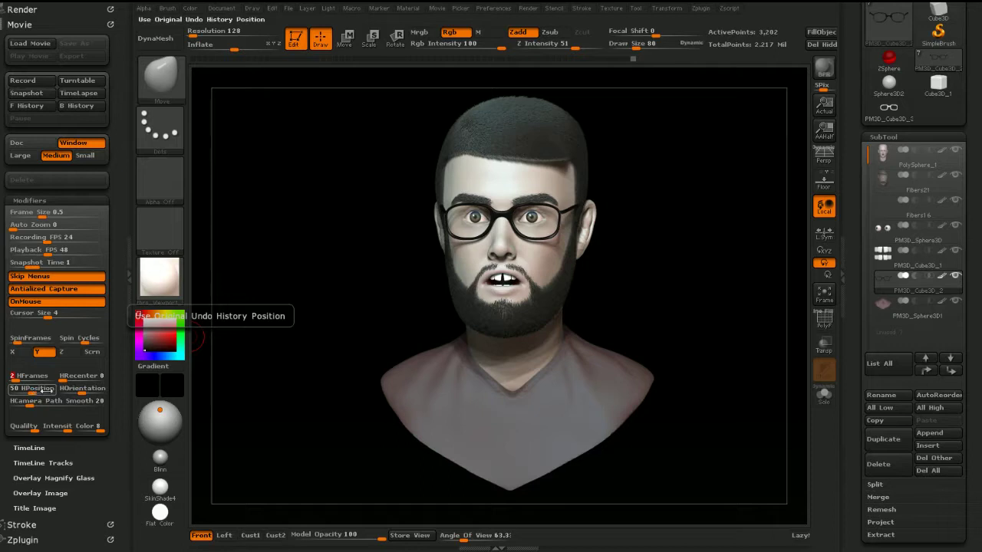
{"action": "left_click", "coordinate": [48, 389]}
{"action": "key", "text": "Return"}
{"action": "left_click", "coordinate": [94, 376]}
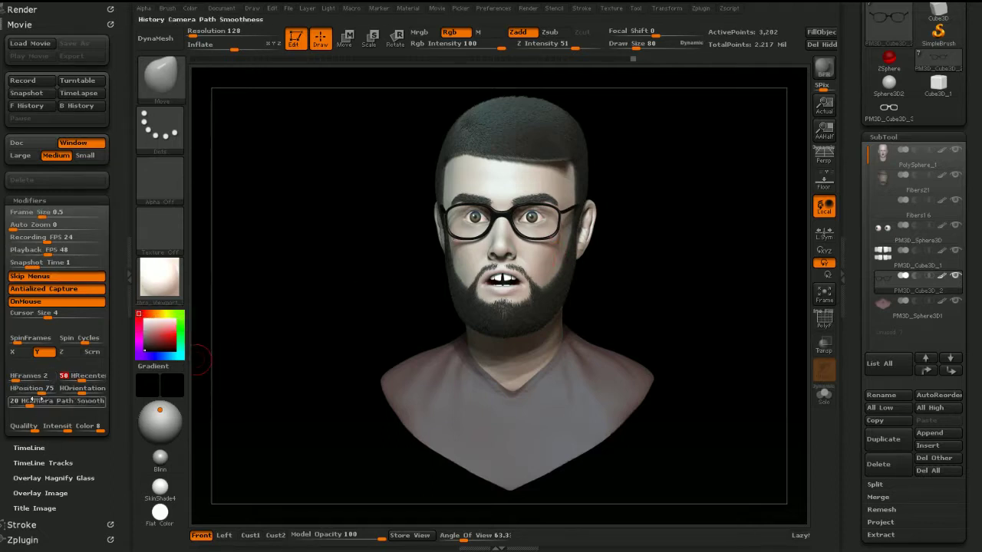
Step: Set the movie overlay image opacity to 0 and configure recording to capture the Doc area at Large size
{"action": "left_click", "coordinate": [34, 449]}
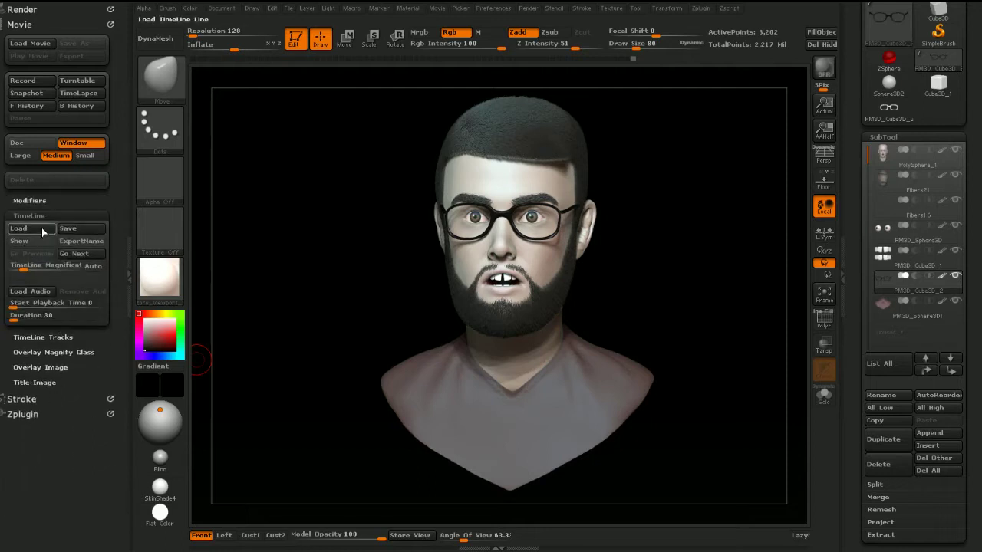
{"action": "left_click", "coordinate": [29, 216]}
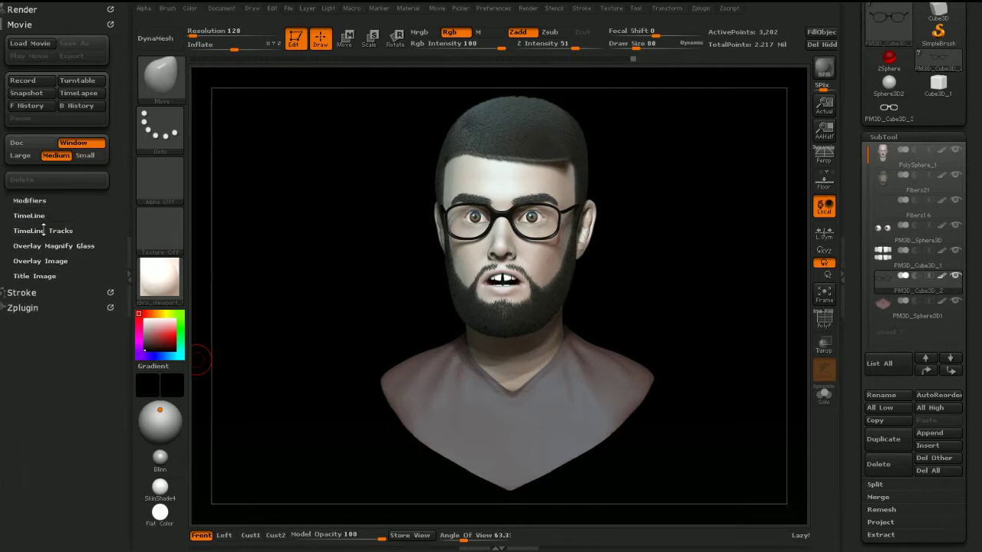
{"action": "left_click", "coordinate": [39, 277]}
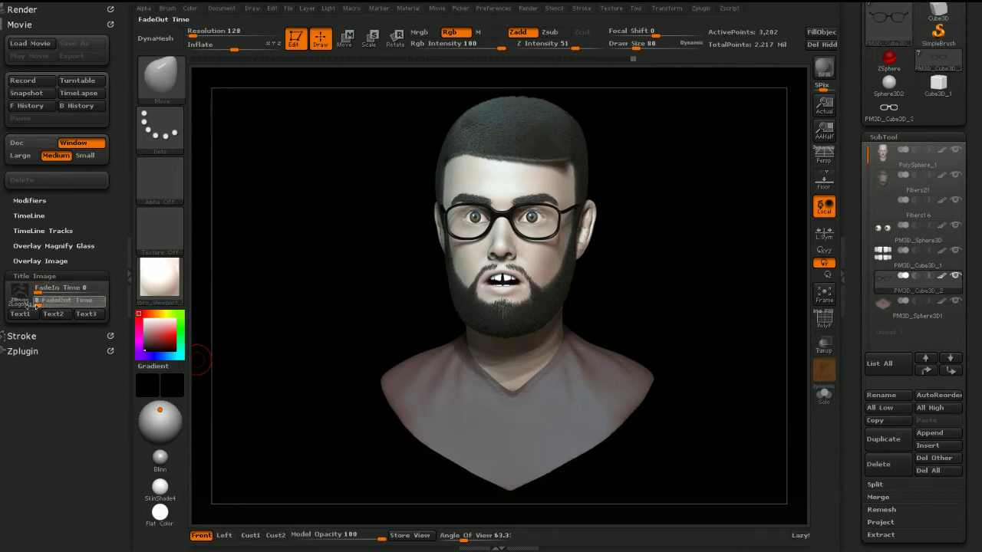
{"action": "left_click", "coordinate": [42, 261]}
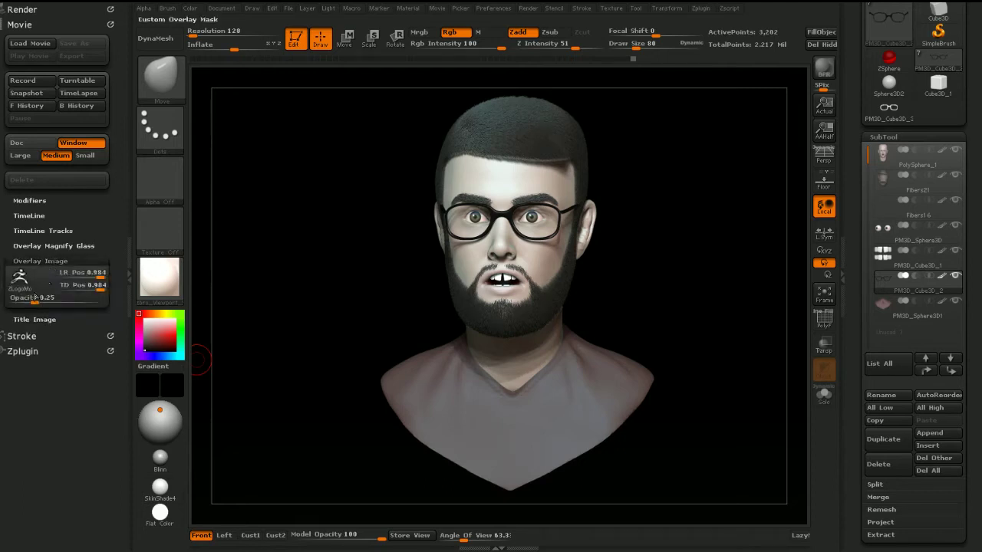
{"action": "left_click", "coordinate": [44, 299]}
{"action": "type", "text": "0"}
{"action": "key", "text": "Return"}
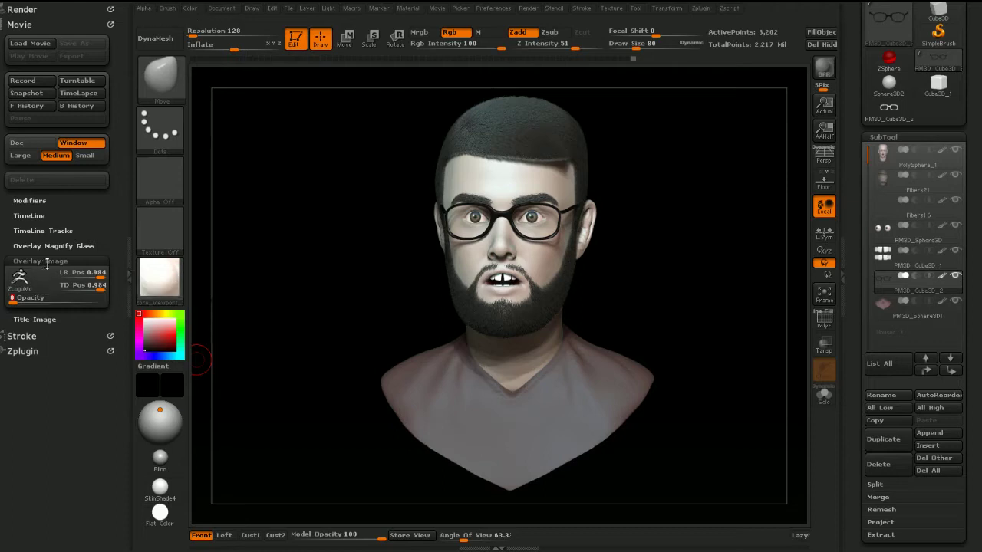
{"action": "left_click", "coordinate": [44, 261]}
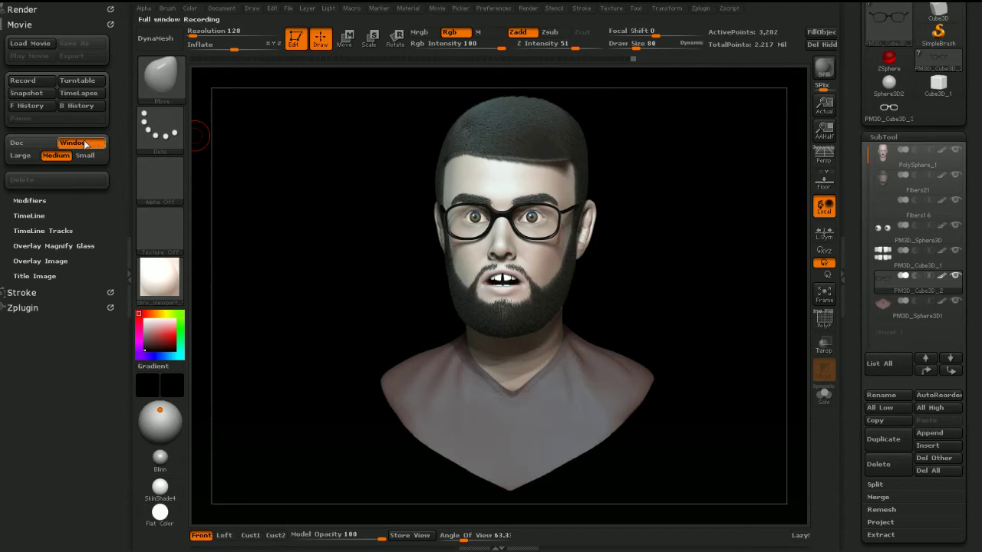
{"action": "left_click", "coordinate": [42, 145]}
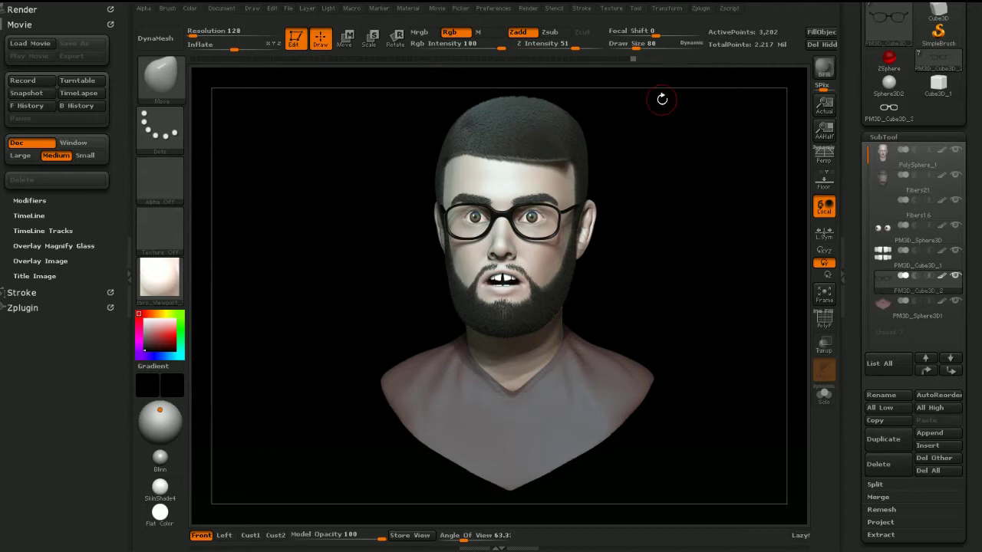
{"action": "left_click", "coordinate": [21, 156]}
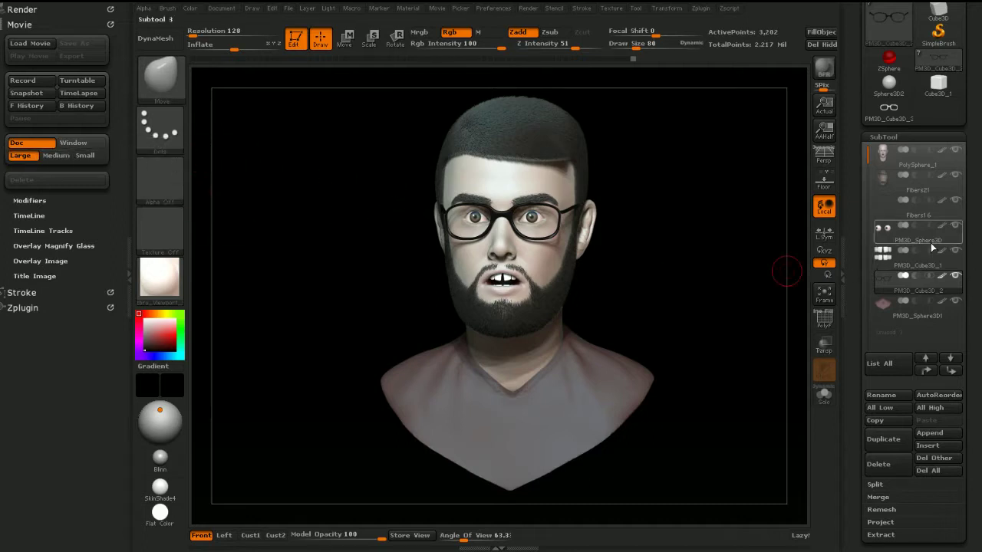
Step: Make the PolySphere_1 head the active subtool and hide all the other subtools
{"action": "mouse_move", "coordinate": [881, 161]}
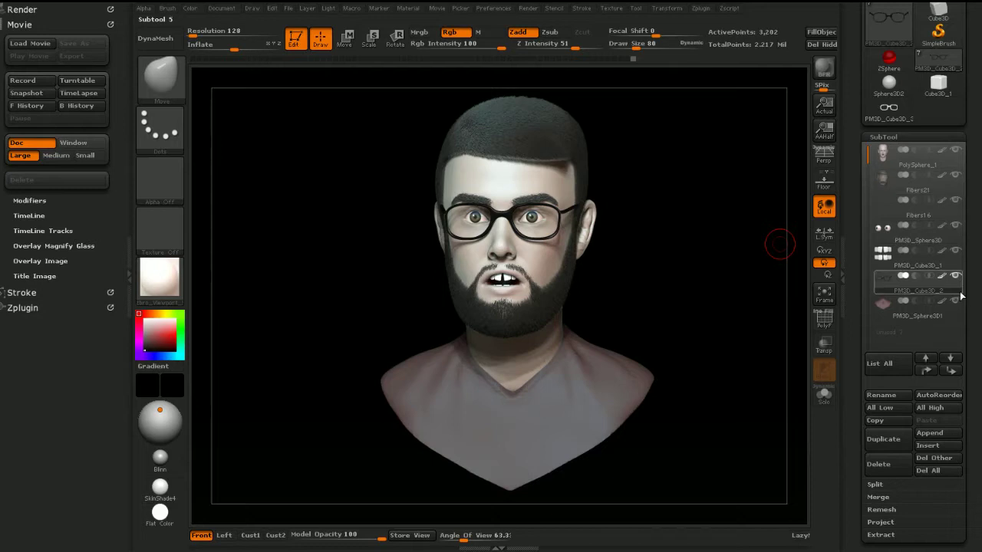
{"action": "mouse_move", "coordinate": [961, 297]}
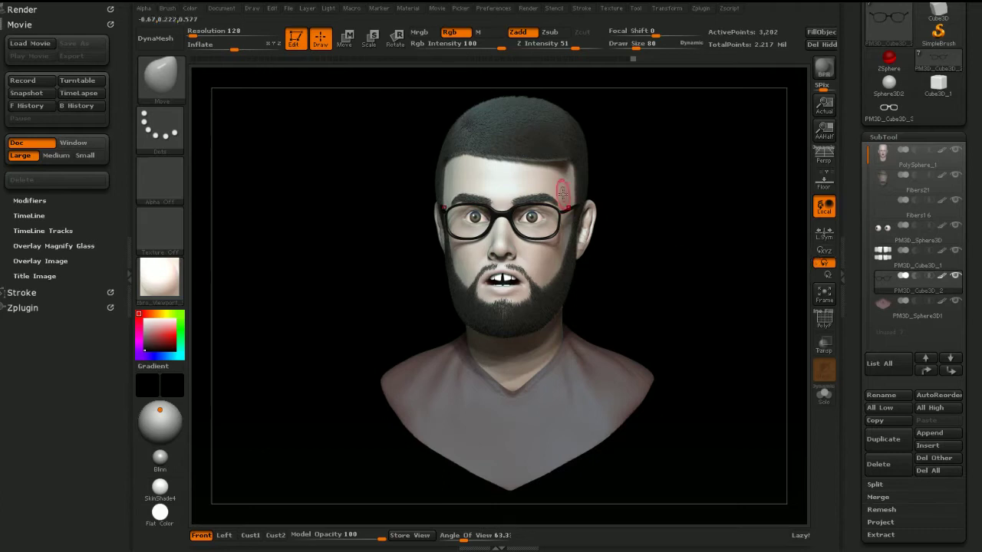
{"action": "left_click", "coordinate": [955, 188]}
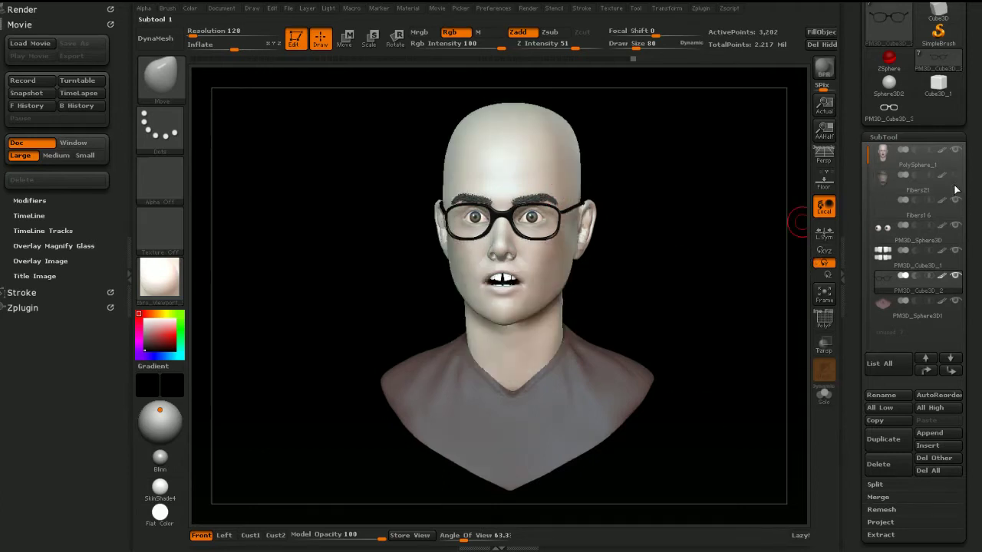
{"action": "left_click", "coordinate": [955, 200]}
{"action": "left_click", "coordinate": [955, 225]}
{"action": "left_click", "coordinate": [955, 250]}
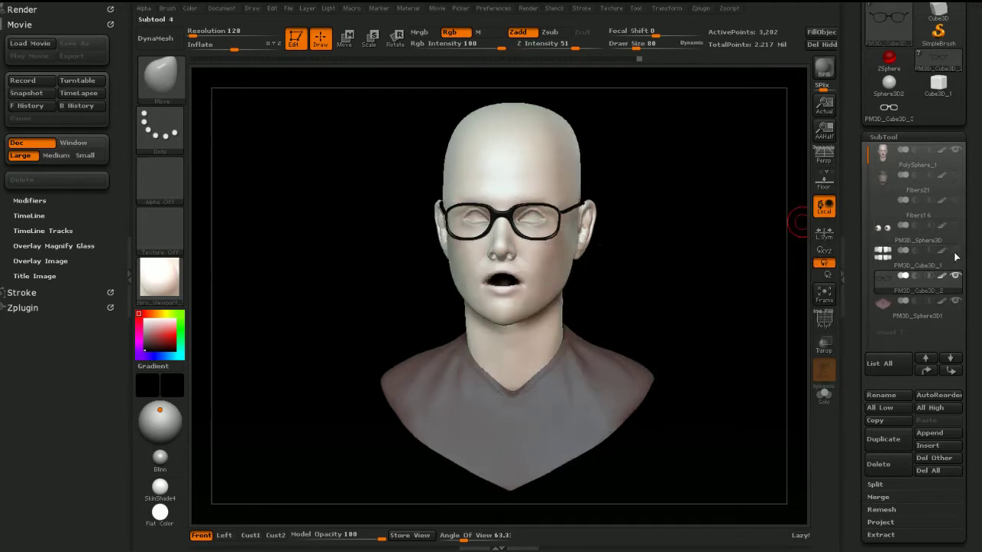
{"action": "left_click", "coordinate": [955, 275]}
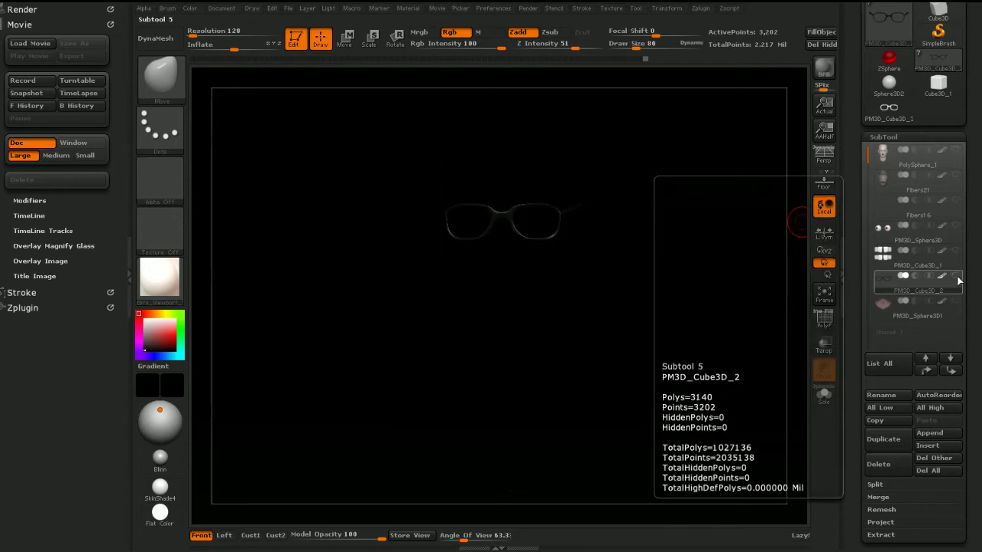
{"action": "left_click", "coordinate": [917, 154]}
{"action": "left_click", "coordinate": [955, 151], "text": "shift"}
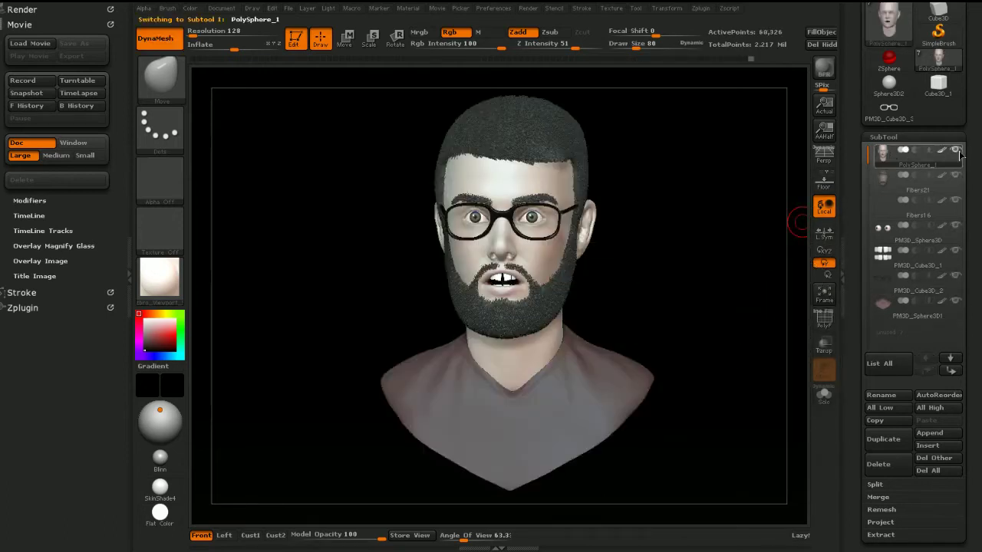
{"action": "left_click", "coordinate": [956, 151], "text": "shift"}
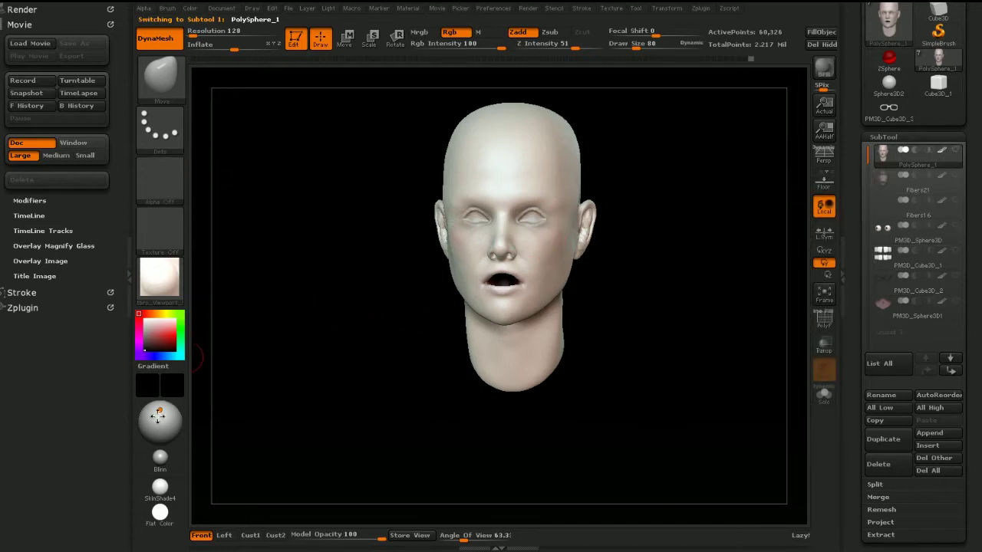
Step: Set the colour to white and the material to Blinn, and record the head's forward history as a movie
{"action": "mouse_move", "coordinate": [150, 284]}
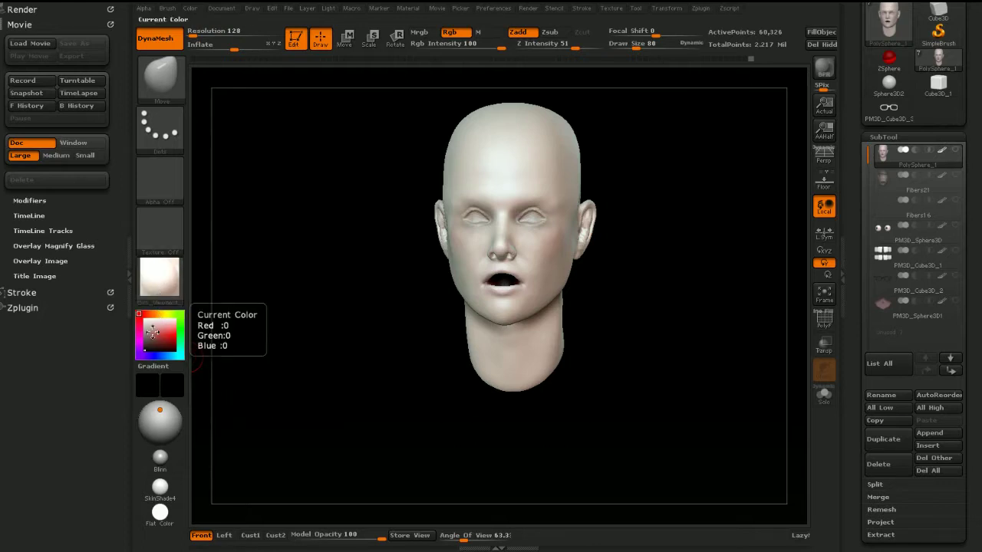
{"action": "left_click_drag", "start_coordinate": [171, 386], "coordinate": [153, 282]}
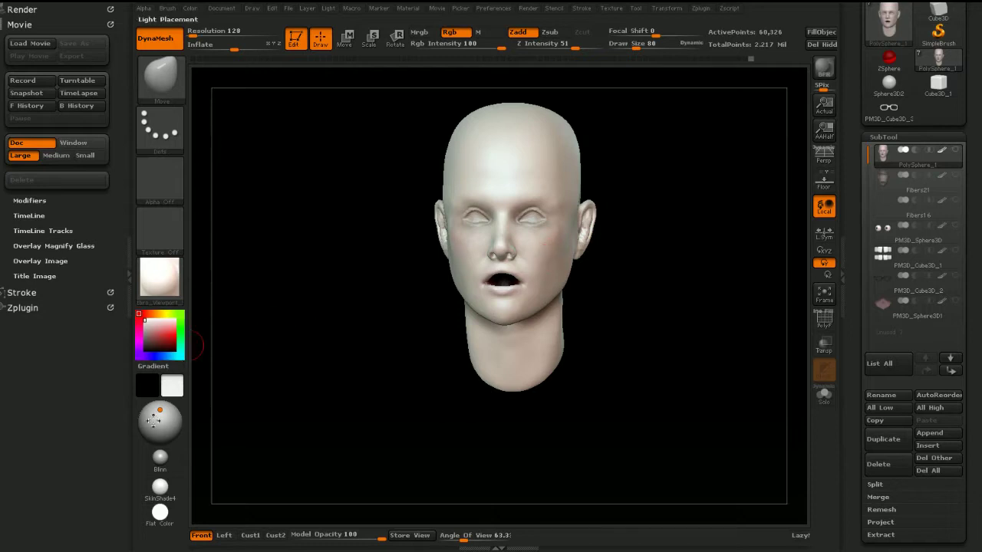
{"action": "mouse_move", "coordinate": [160, 468]}
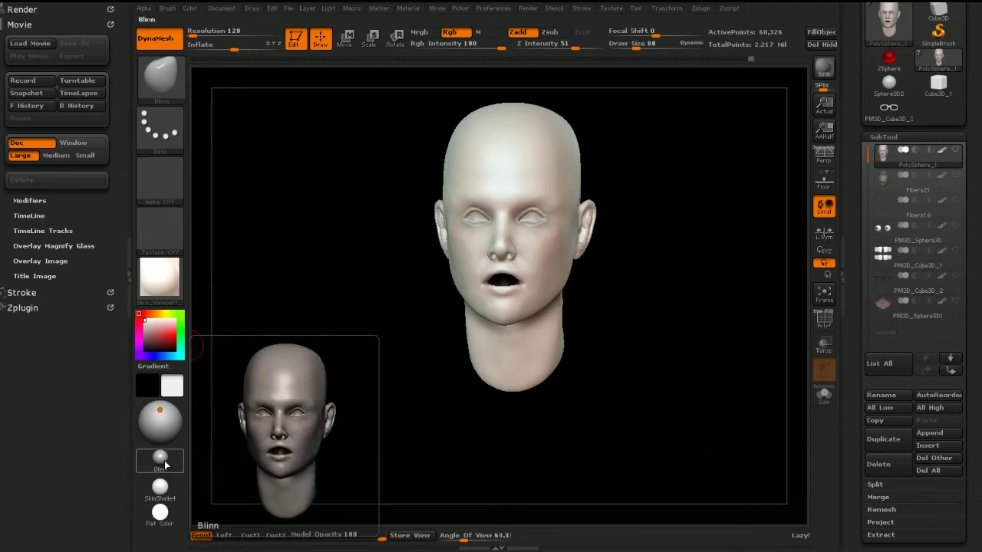
{"action": "left_click", "coordinate": [162, 460]}
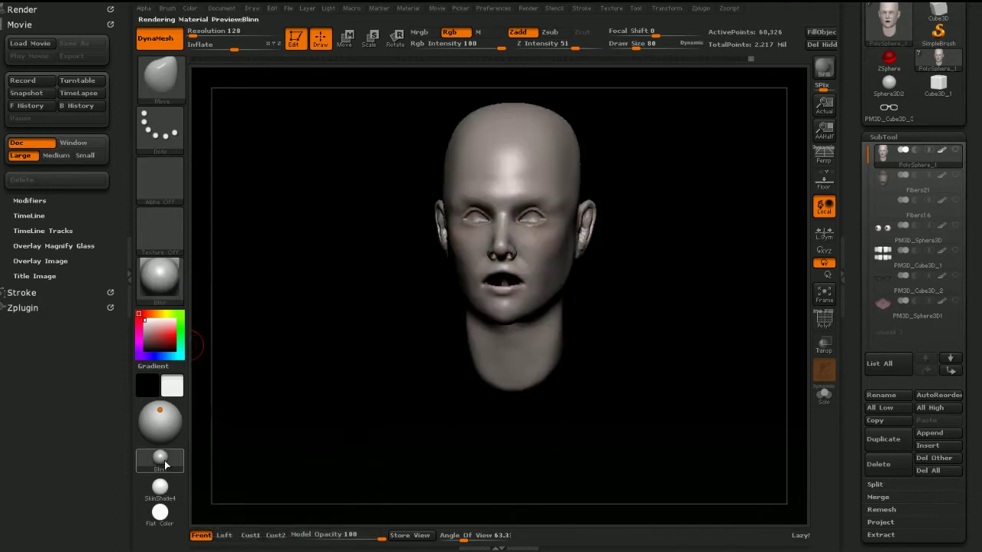
{"action": "left_click", "coordinate": [145, 321]}
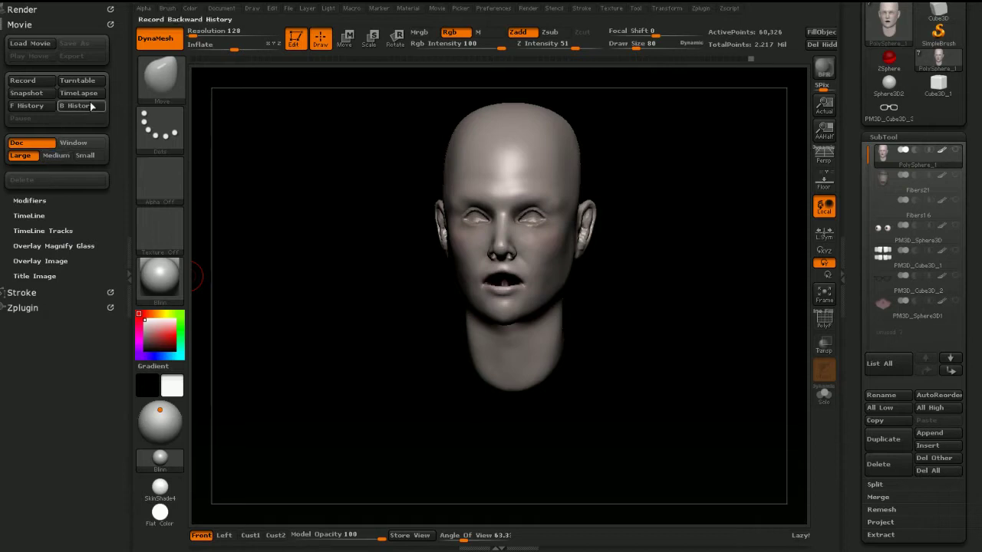
{"action": "left_click", "coordinate": [27, 105]}
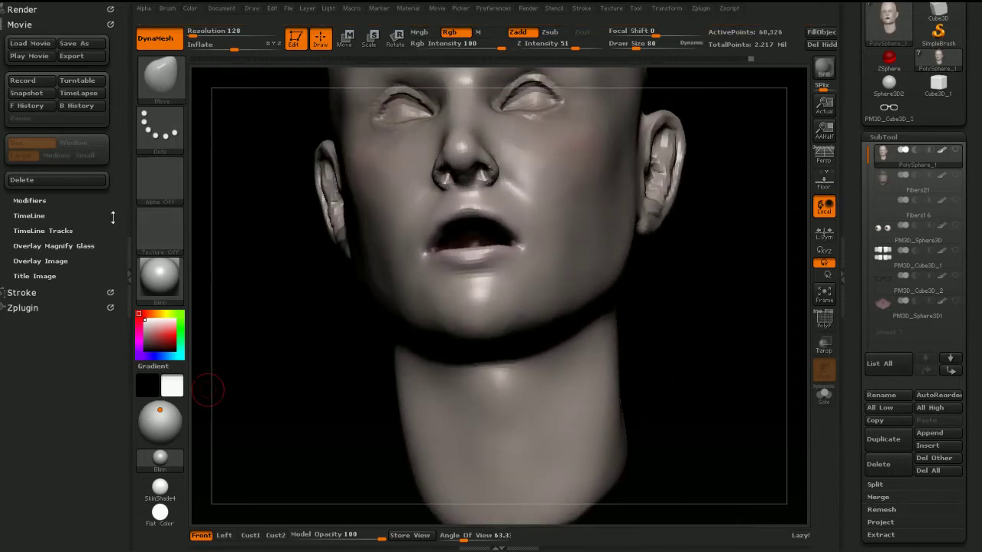
Step: Restore all subtools, and hide both fiber subtools, the eyes, the teeth and the glasses so only the head and shirt are displayed
{"action": "left_click", "coordinate": [955, 151], "text": "shift"}
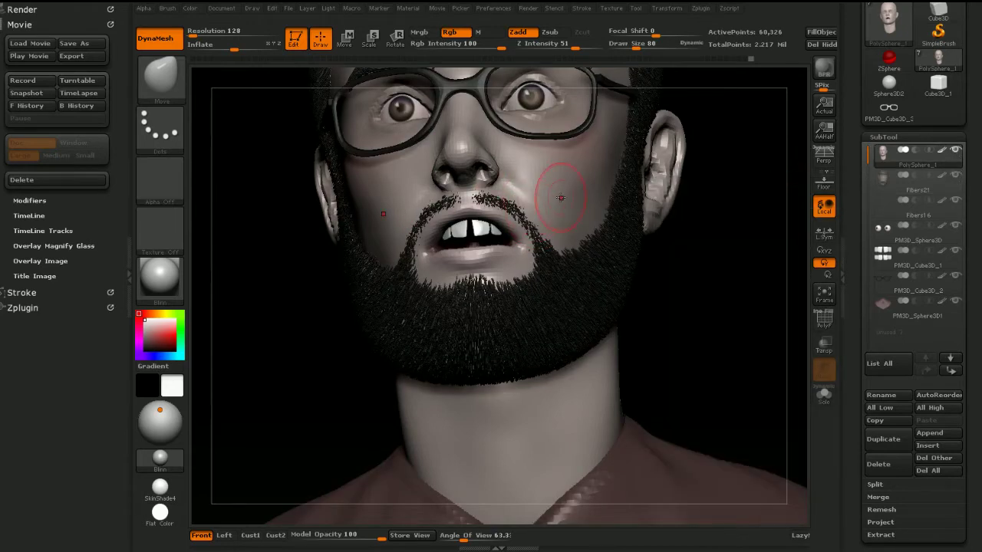
{"action": "left_click", "coordinate": [956, 176]}
{"action": "mouse_move", "coordinate": [958, 202]}
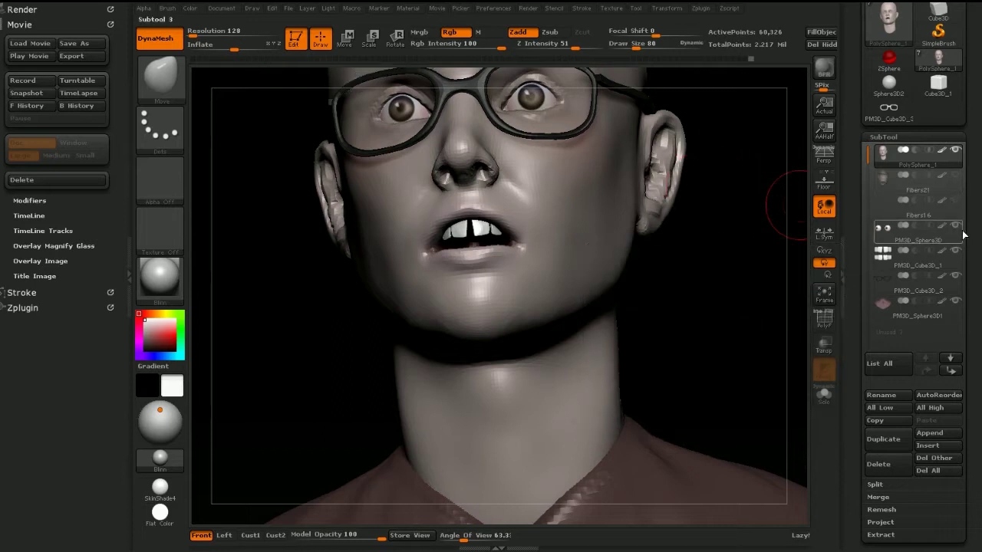
{"action": "left_click", "coordinate": [955, 226]}
{"action": "left_click", "coordinate": [956, 251]}
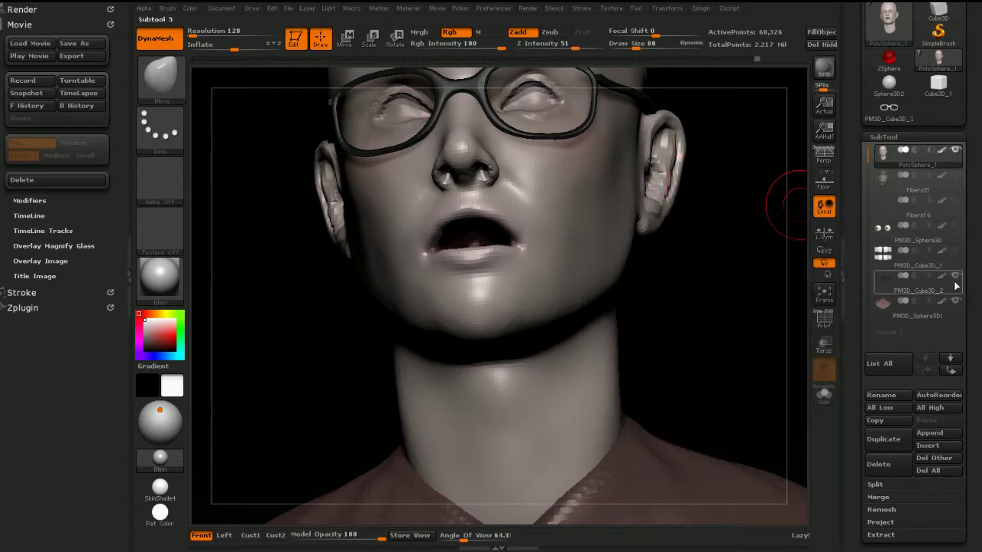
{"action": "left_click", "coordinate": [956, 277]}
{"action": "mouse_move", "coordinate": [956, 307]}
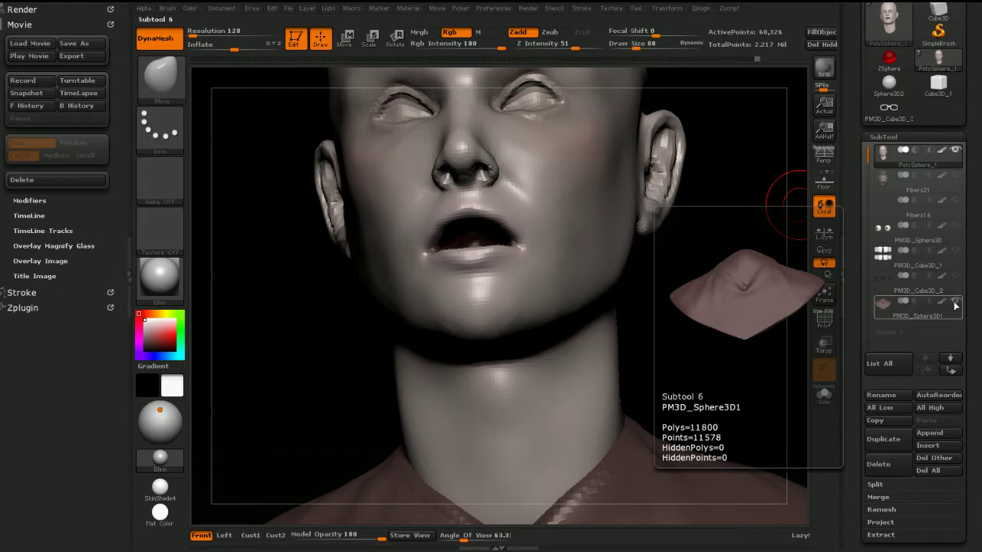
Step: Make the PM3D_Sphere3D1 shirt the active subtool and record its forward history into the movie
{"action": "left_click", "coordinate": [888, 305]}
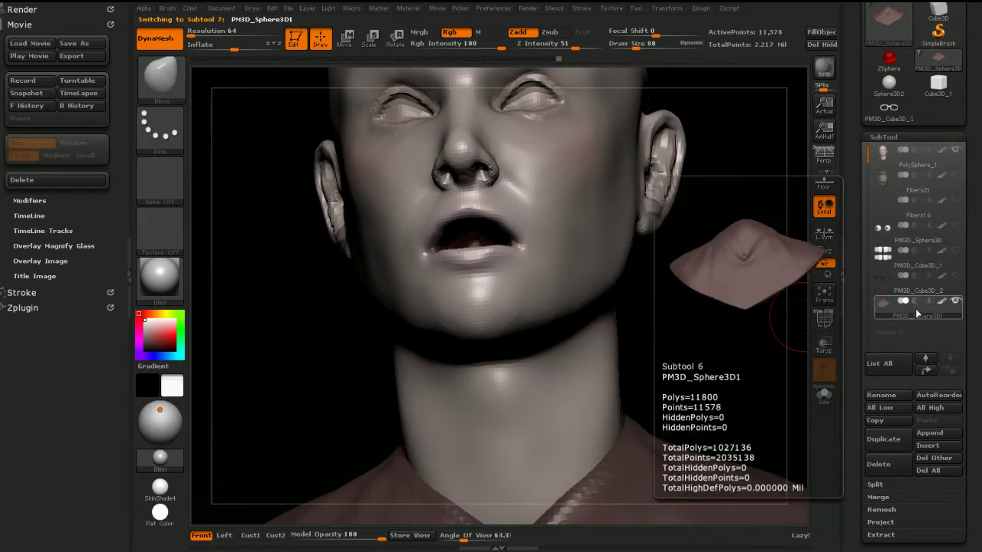
{"action": "left_click", "coordinate": [39, 107]}
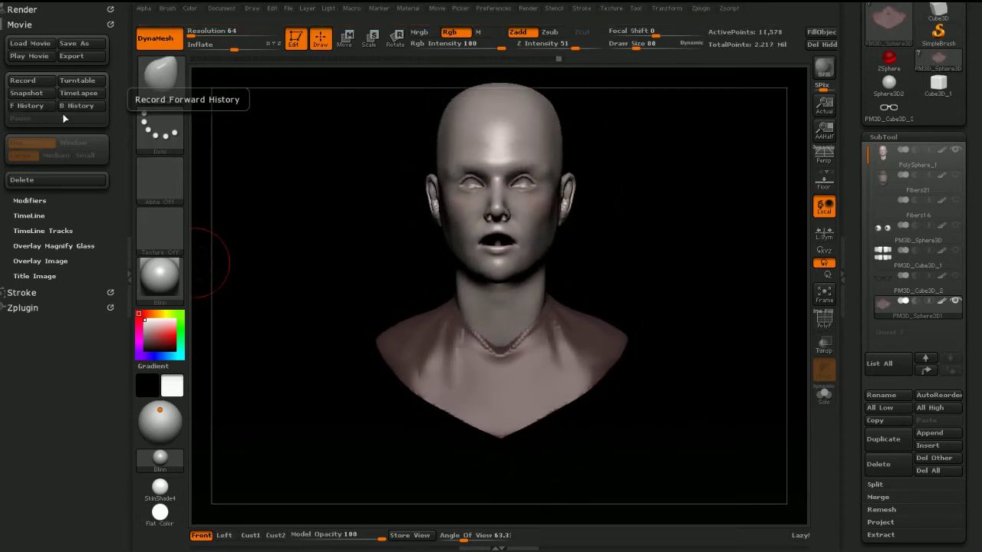
Step: Unhide the PM3D_Sphere3D eyes, make them the active subtool and record their forward history into the movie
{"action": "mouse_move", "coordinate": [883, 231]}
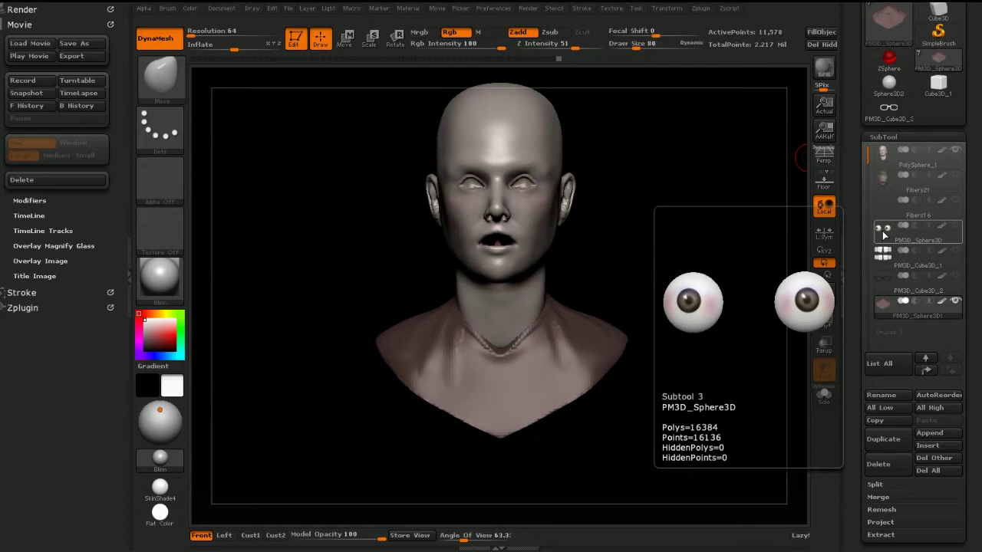
{"action": "left_click", "coordinate": [956, 226]}
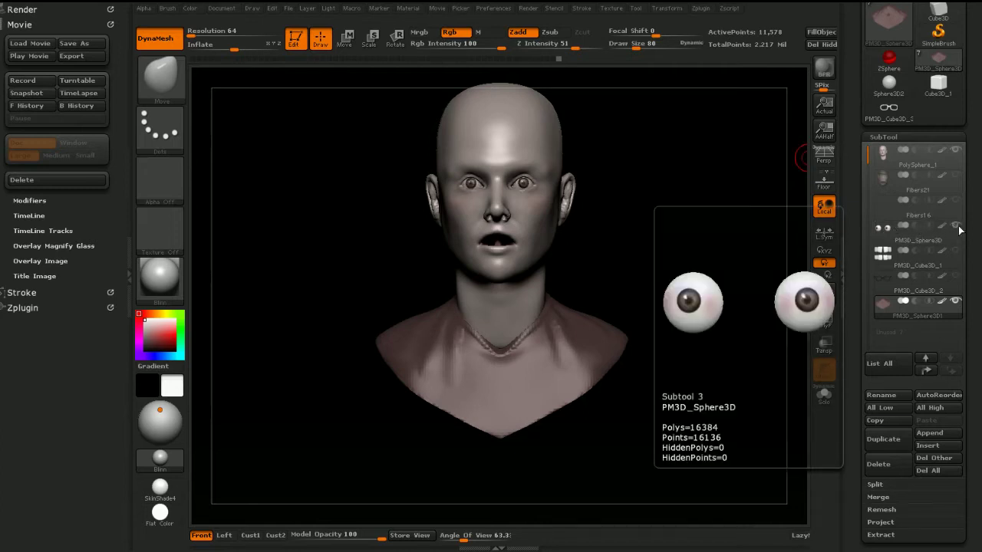
{"action": "left_click", "coordinate": [882, 235]}
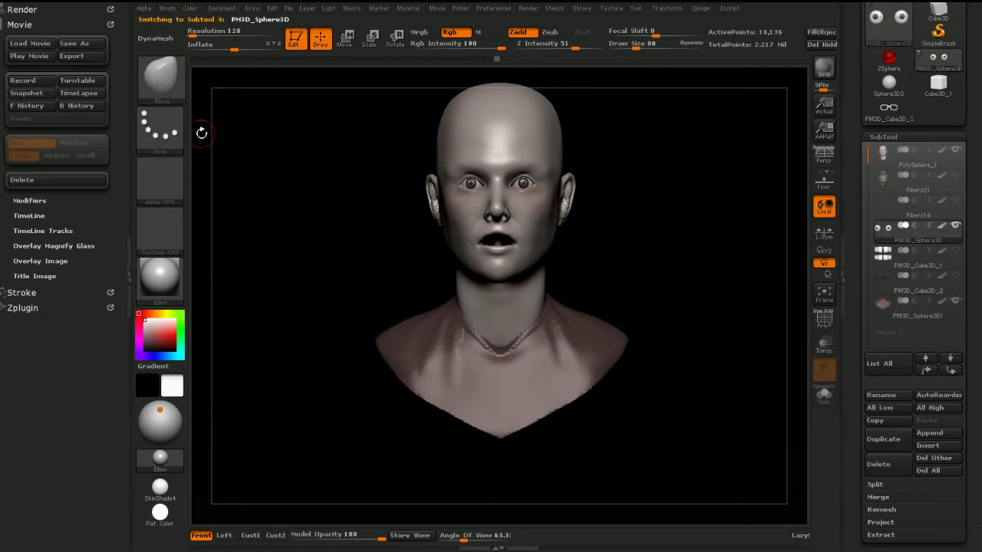
{"action": "left_click", "coordinate": [31, 105]}
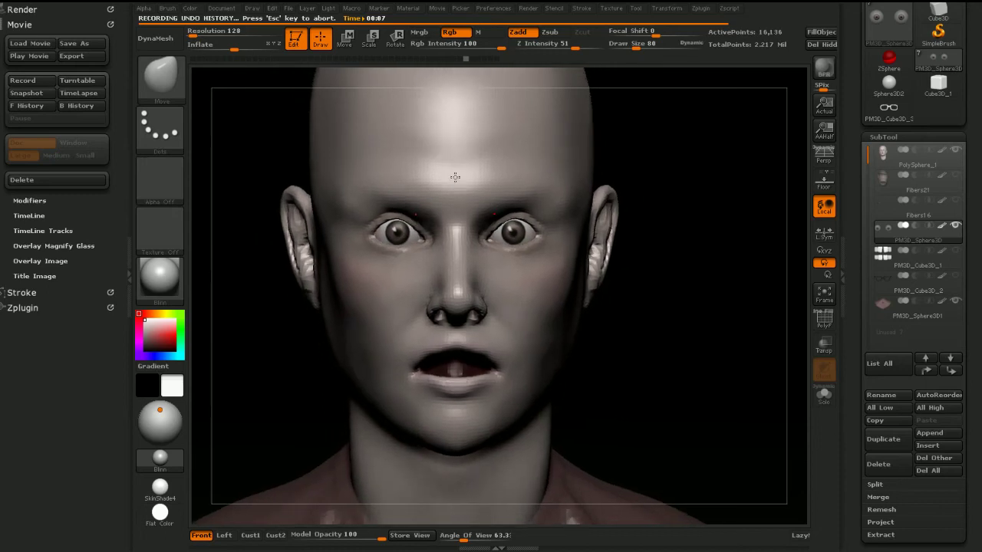
Step: Record the forward histories of the PM3D_Cube3D_1 teeth and the PM3D_Cube3D_2 glasses into the movie, activating each subtool in turn
{"action": "left_click", "coordinate": [456, 178]}
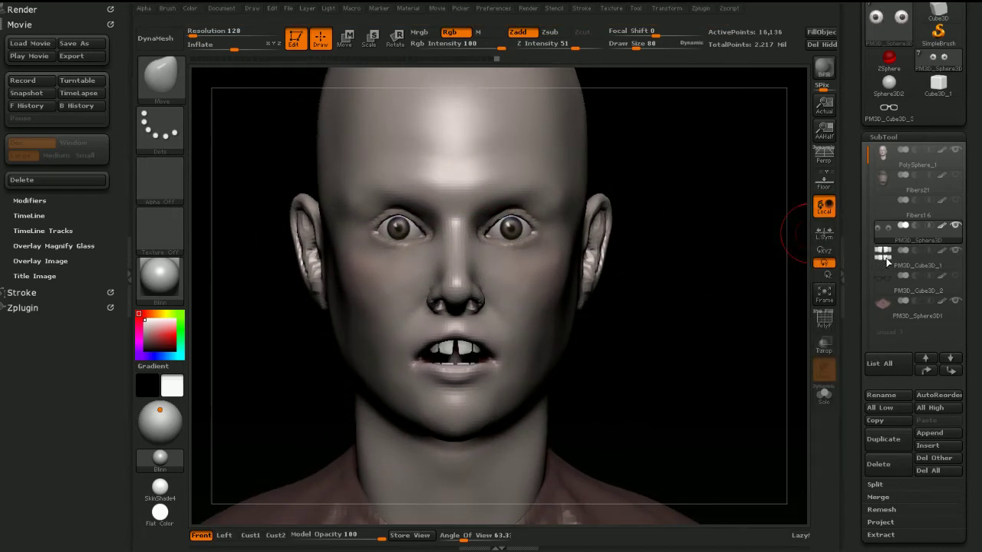
{"action": "left_click", "coordinate": [888, 262]}
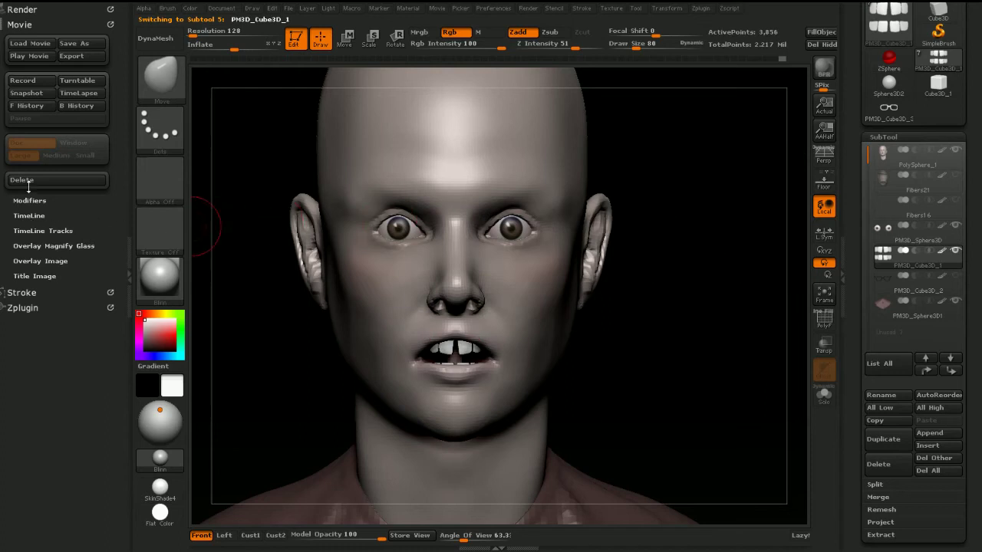
{"action": "left_click", "coordinate": [31, 106]}
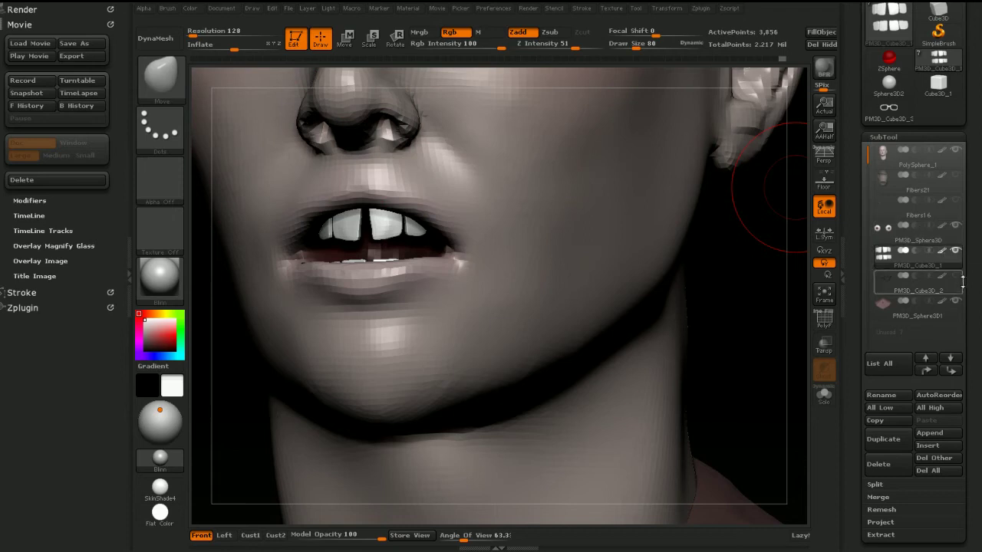
{"action": "left_click", "coordinate": [890, 287]}
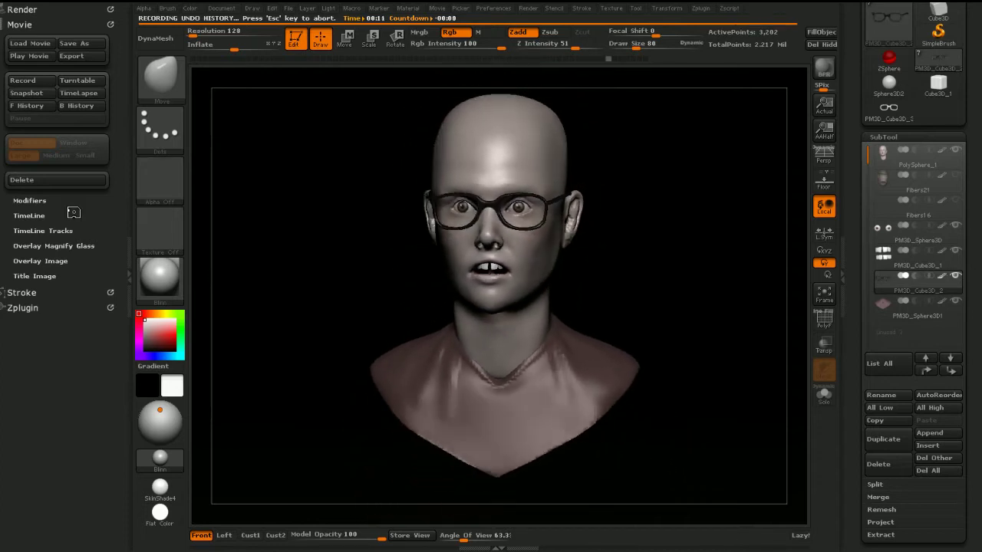
Step: Unhide the Fibers16 eyebrows, make them the active subtool and record their forward history into the movie
{"action": "mouse_move", "coordinate": [897, 205]}
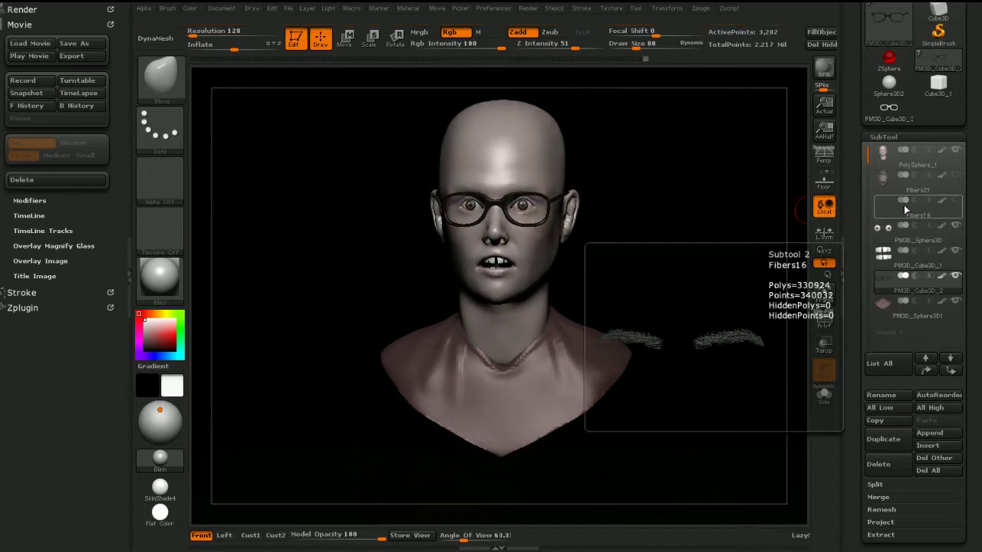
{"action": "left_click", "coordinate": [956, 202]}
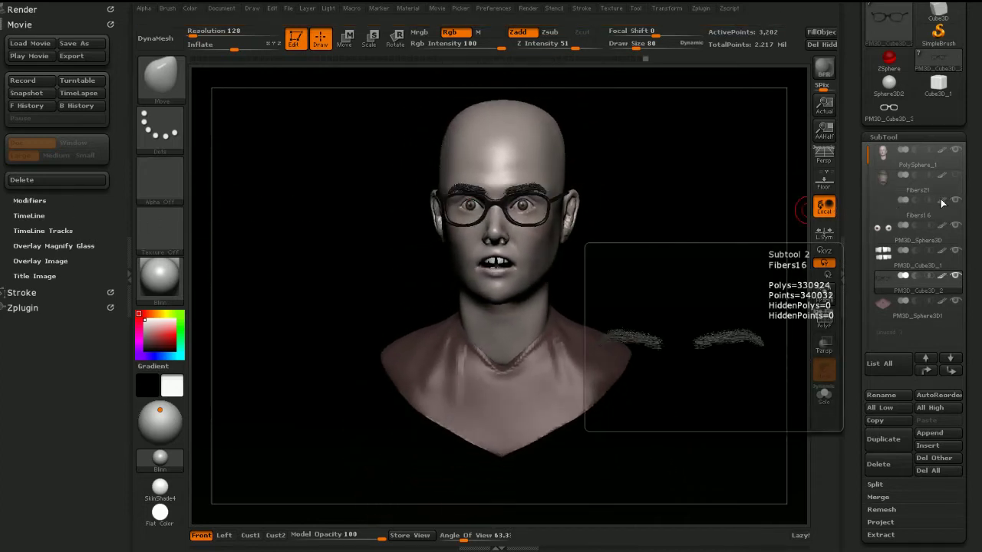
{"action": "left_click", "coordinate": [882, 205]}
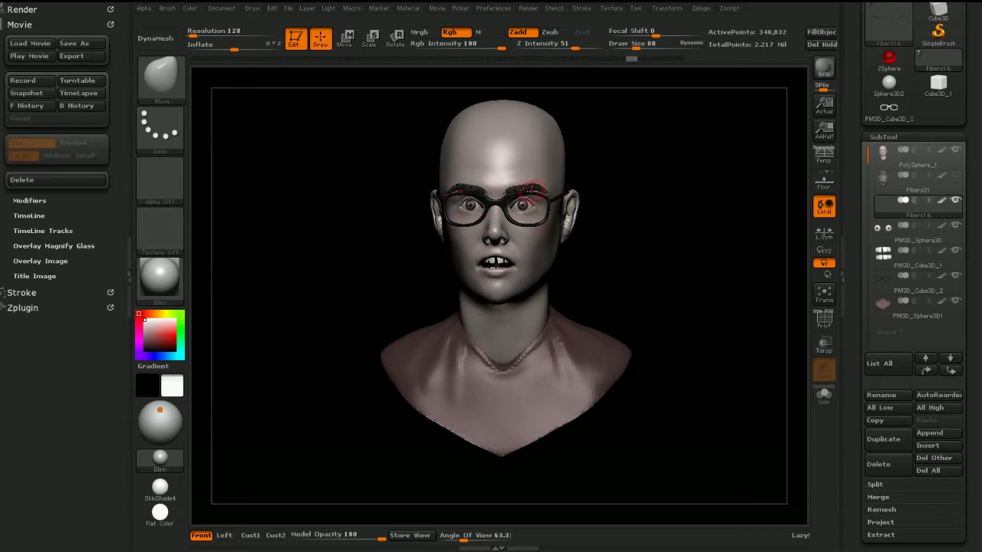
{"action": "mouse_move", "coordinate": [680, 59]}
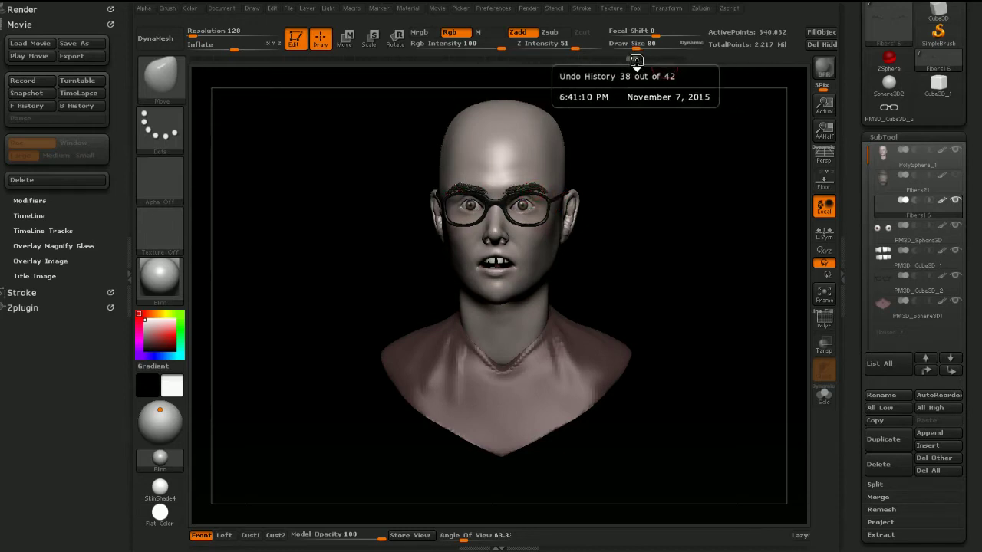
{"action": "left_click_drag", "start_coordinate": [636, 59], "coordinate": [680, 59]}
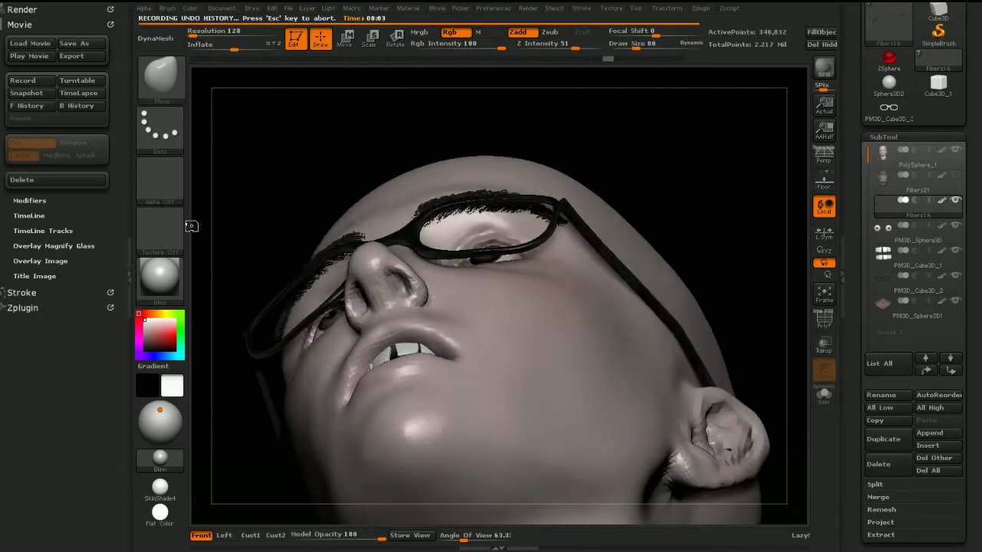
Step: Make the Fibers21 hair and beard the active subtool and move its undo history to the last state
{"action": "mouse_move", "coordinate": [961, 179]}
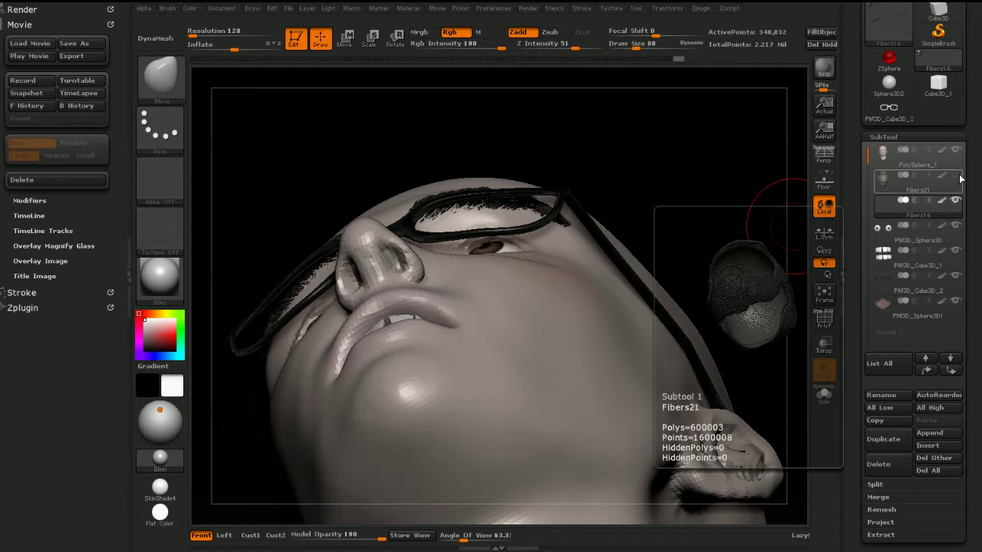
{"action": "left_click", "coordinate": [887, 181]}
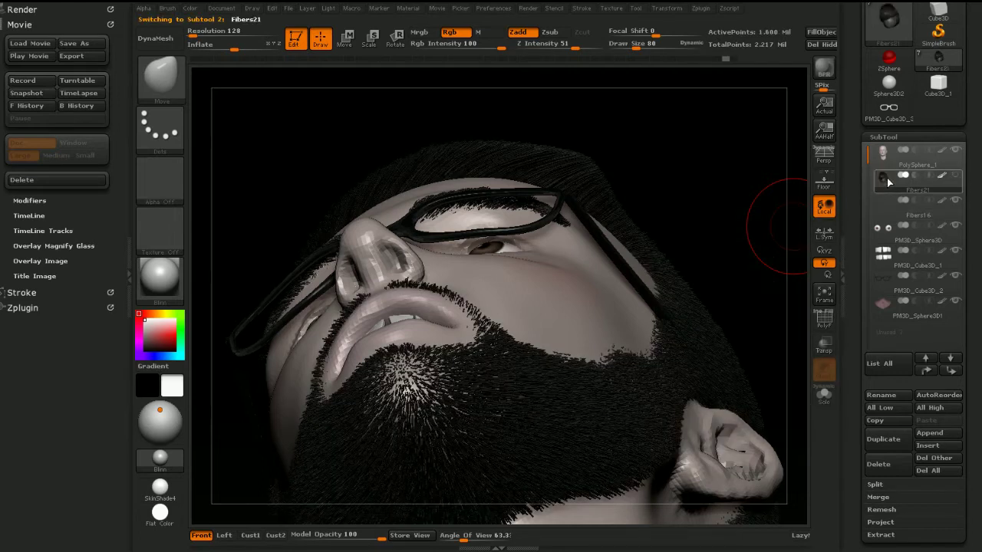
{"action": "mouse_move", "coordinate": [731, 59]}
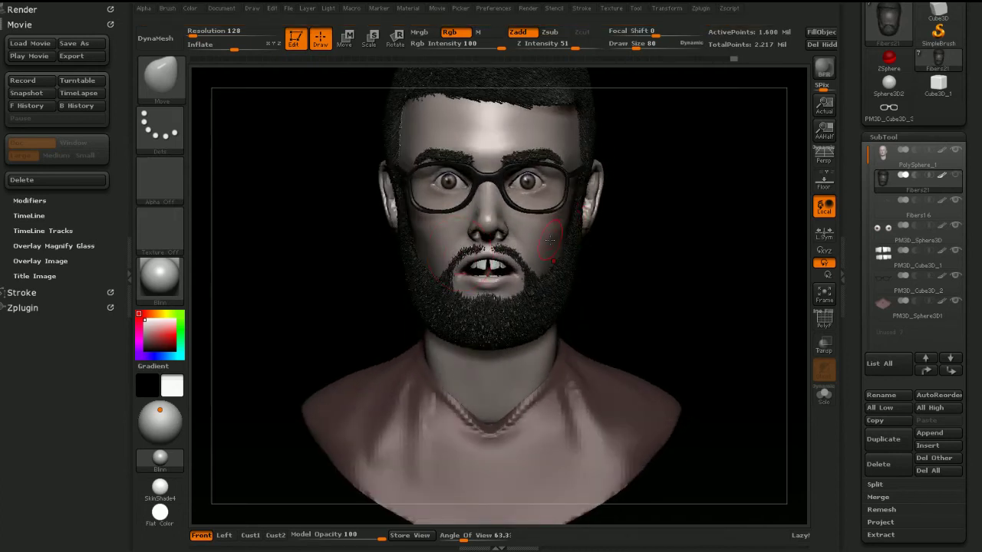
Step: Switch the bust's material to the zbro_Viewport MatCap
{"action": "left_click", "coordinate": [158, 282]}
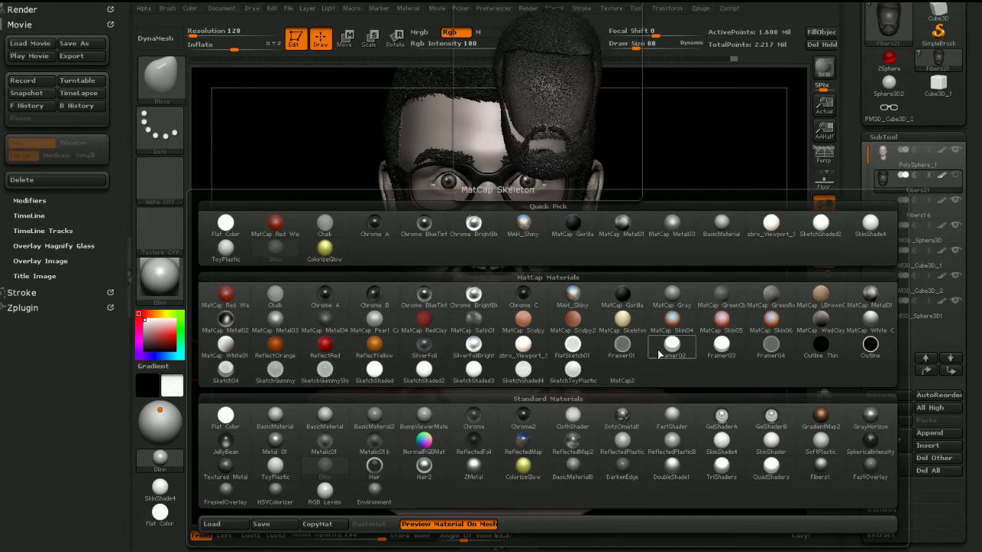
{"action": "left_click", "coordinate": [522, 347]}
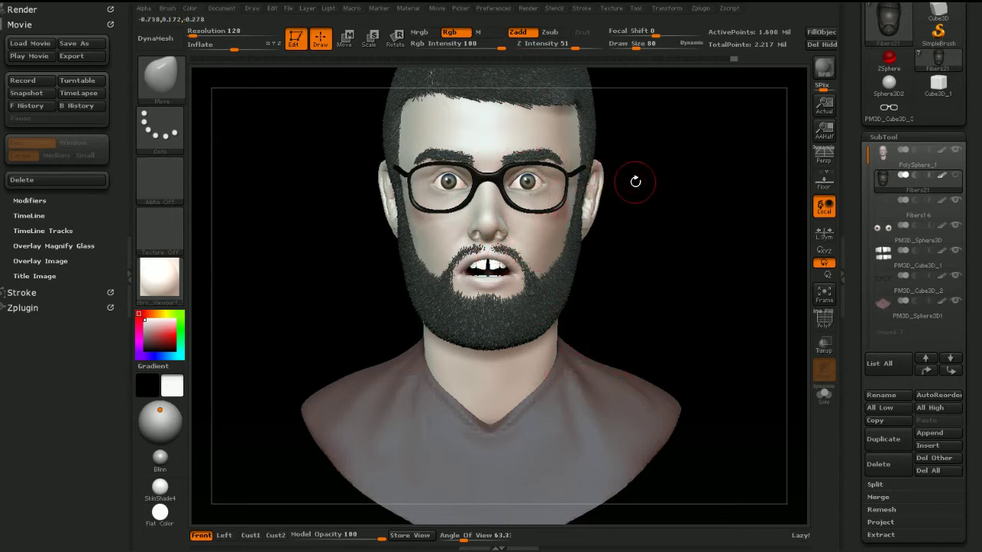
{"action": "left_click_drag", "start_coordinate": [636, 179], "coordinate": [599, 221]}
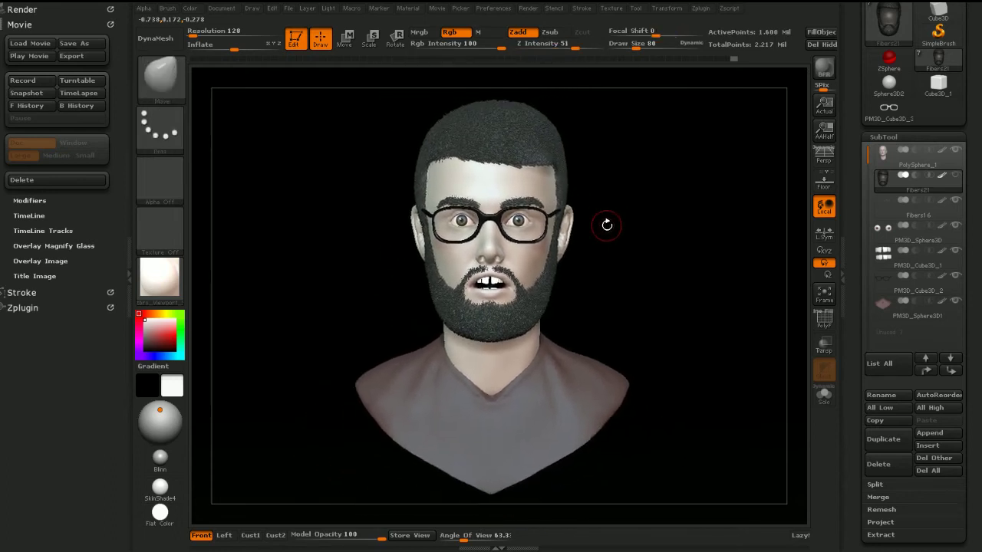
Step: Set the movie's SpinFrames to 360 and record a turntable of the bust
{"action": "left_click", "coordinate": [31, 201]}
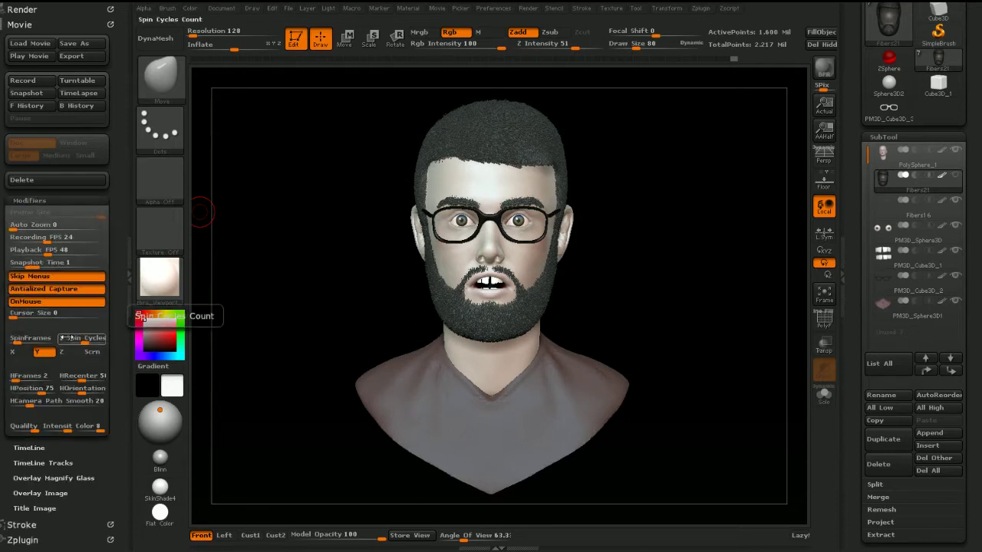
{"action": "left_click", "coordinate": [27, 338]}
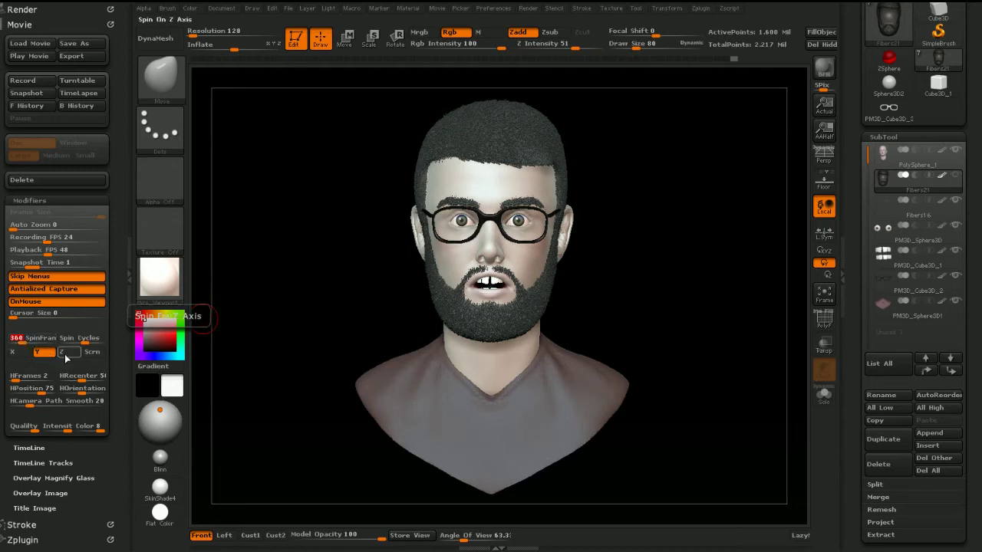
{"action": "left_click", "coordinate": [86, 82]}
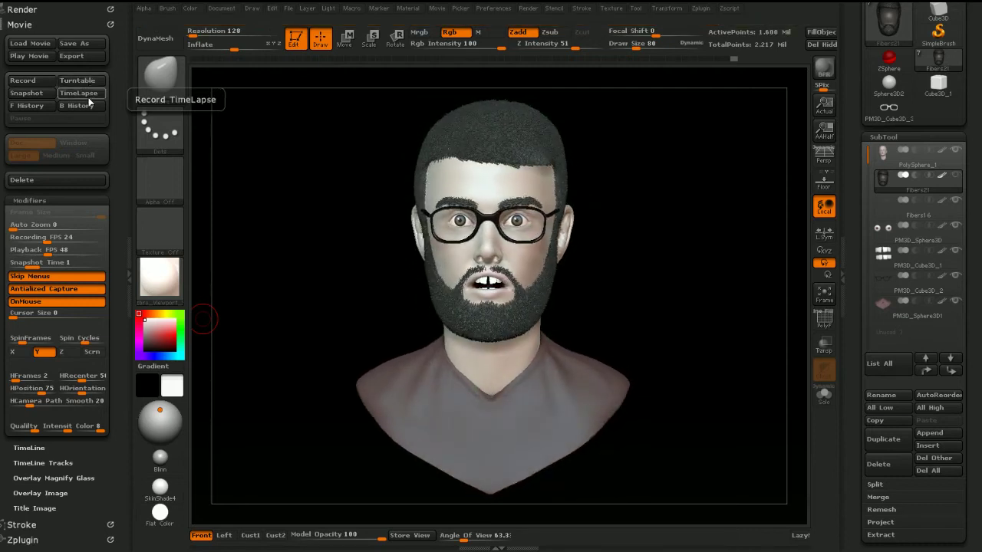
Step: Export the recorded movie to the Desktop as ZBrush Movie.mpg
{"action": "left_click", "coordinate": [83, 57]}
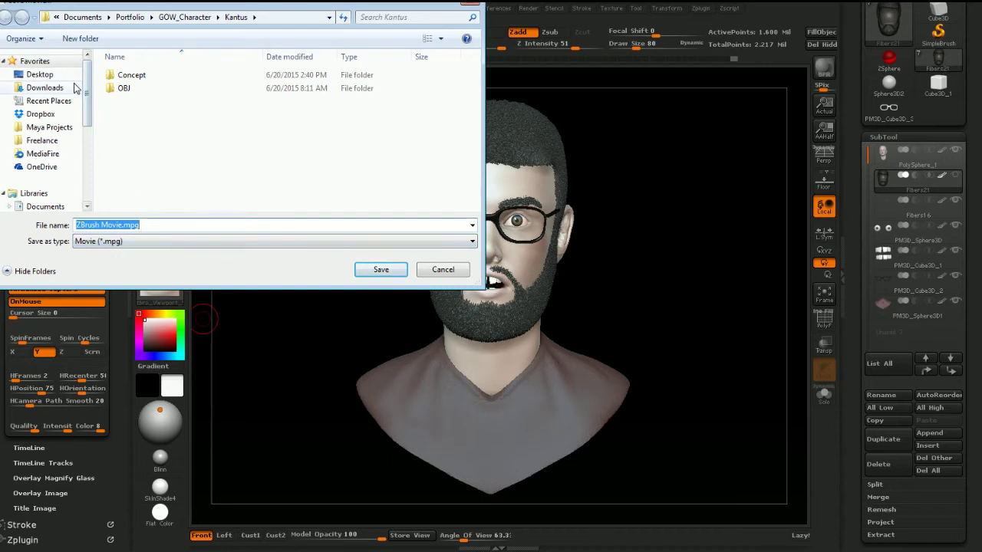
{"action": "left_click", "coordinate": [40, 75]}
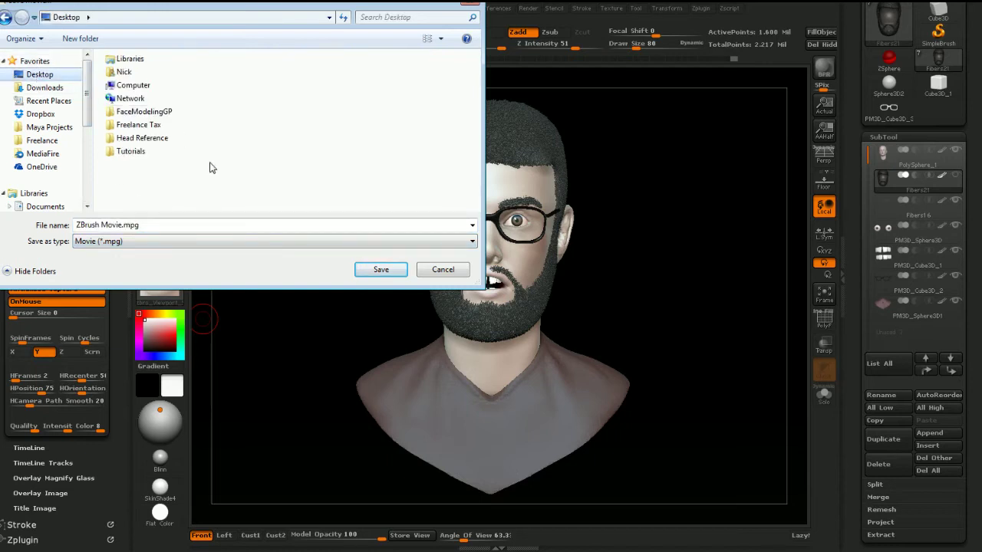
{"action": "left_click", "coordinate": [381, 270]}
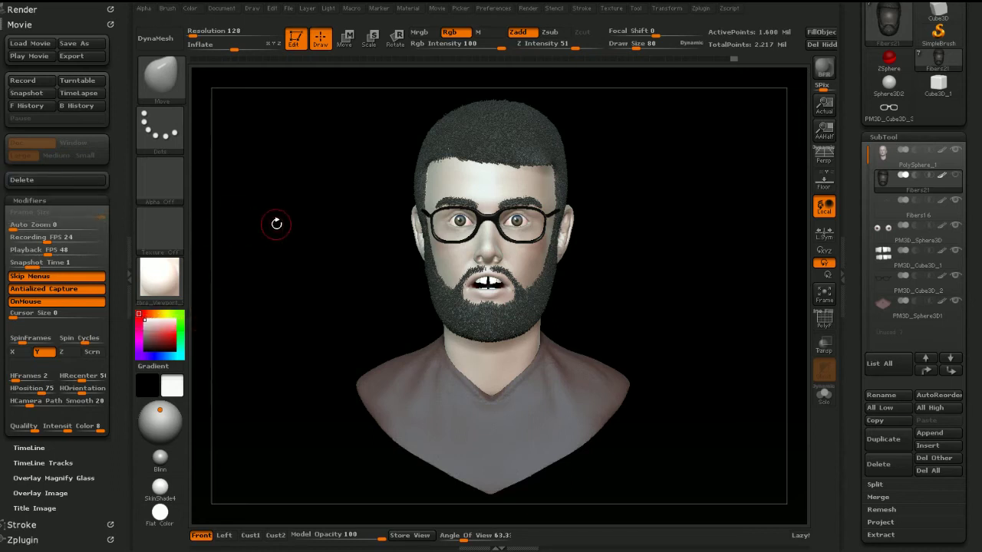
Step: Render the slightly turned bust with Best Preview Render (BPR)
{"action": "left_click", "coordinate": [824, 68]}
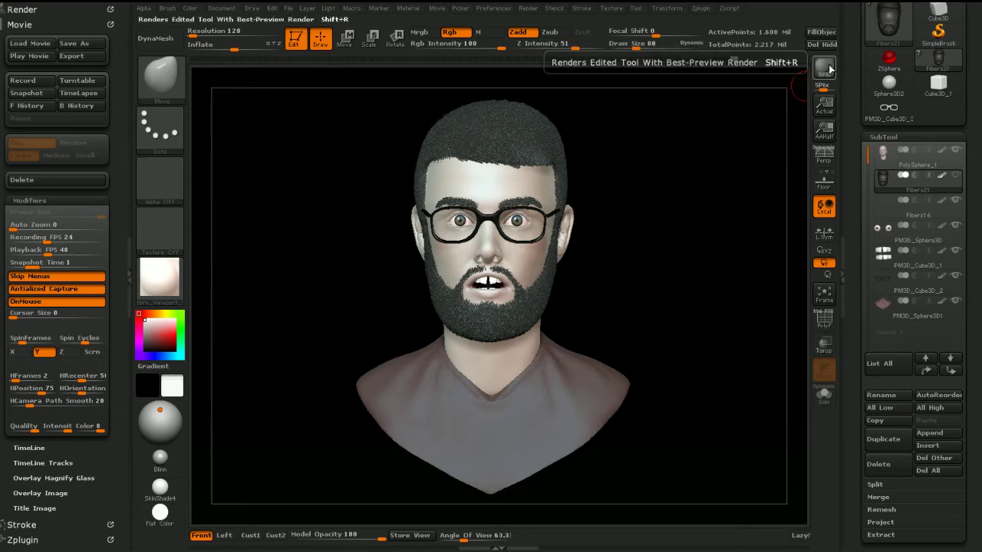
{"action": "left_click_drag", "start_coordinate": [726, 140], "coordinate": [668, 174]}
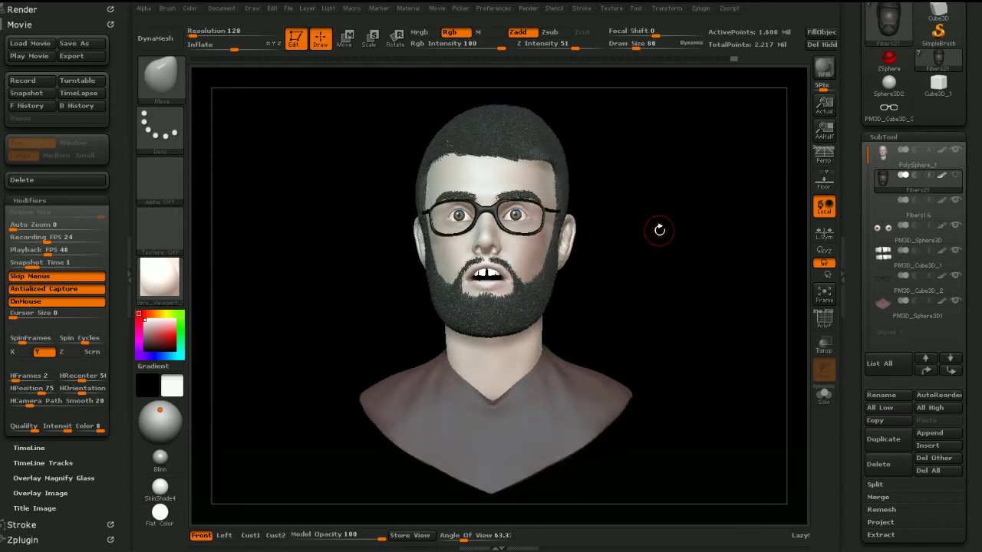
{"action": "key", "text": "ctrl+shift"}
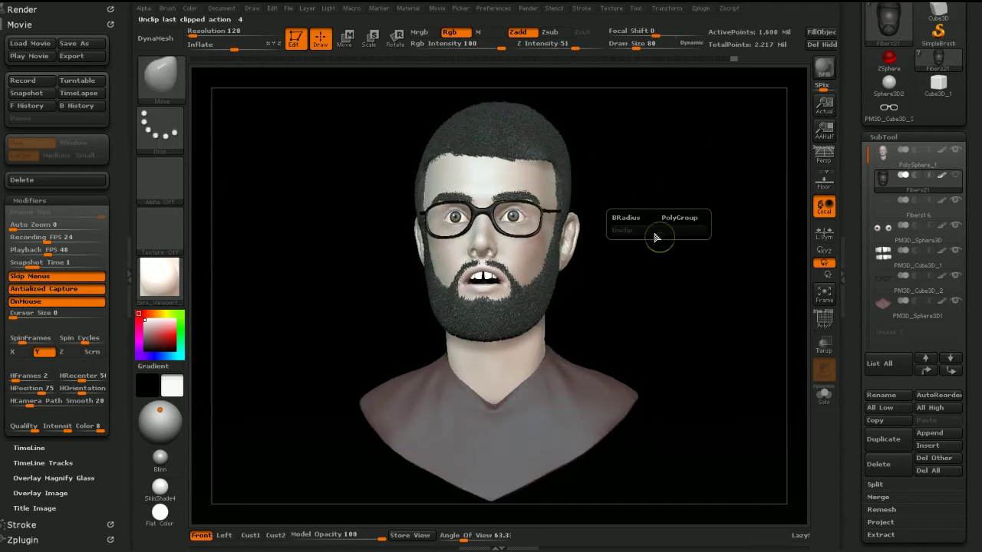
{"action": "left_click_drag", "start_coordinate": [691, 191], "coordinate": [682, 190], "text": "alt"}
{"action": "key", "text": "shift+r"}
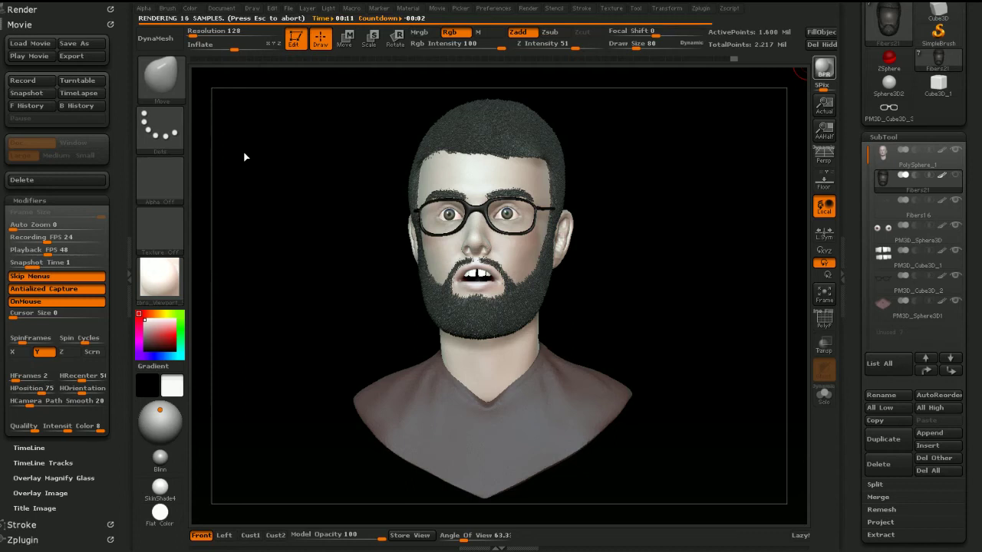
{"action": "key", "text": "Escape"}
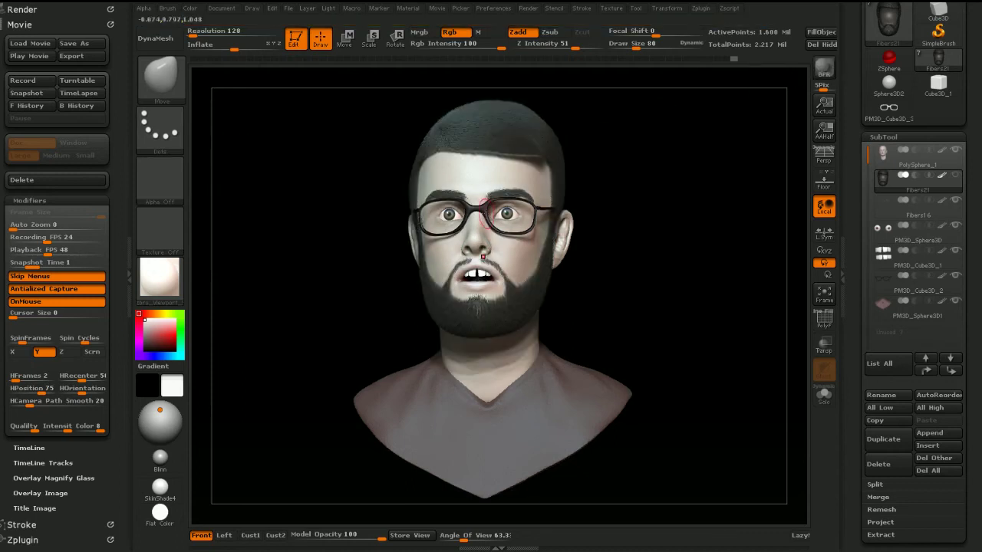
Step: Enable the first BPR filter, Noise, on the render and set its strength to 35
{"action": "left_click", "coordinate": [35, 199]}
{"action": "left_click", "coordinate": [33, 9]}
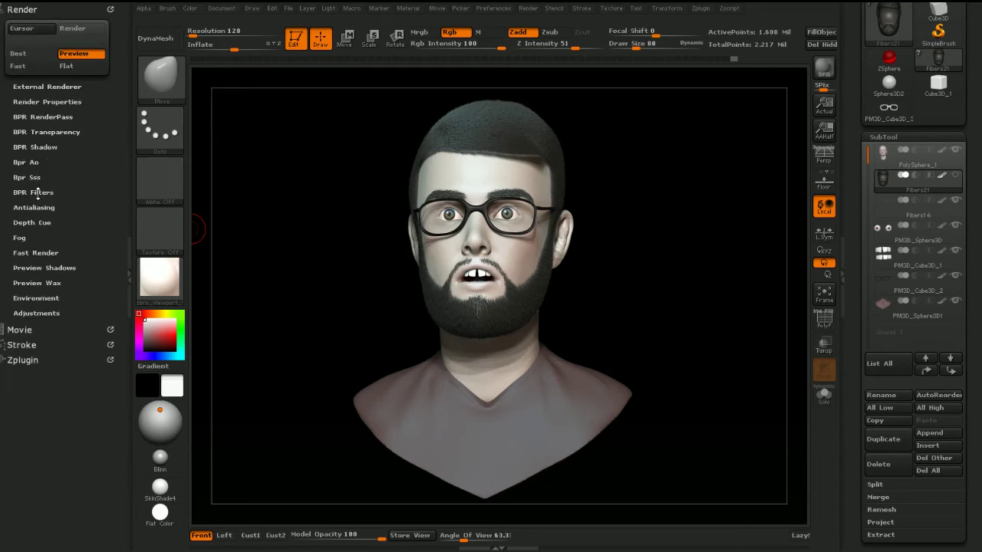
{"action": "left_click", "coordinate": [35, 193]}
{"action": "left_click", "coordinate": [17, 140]}
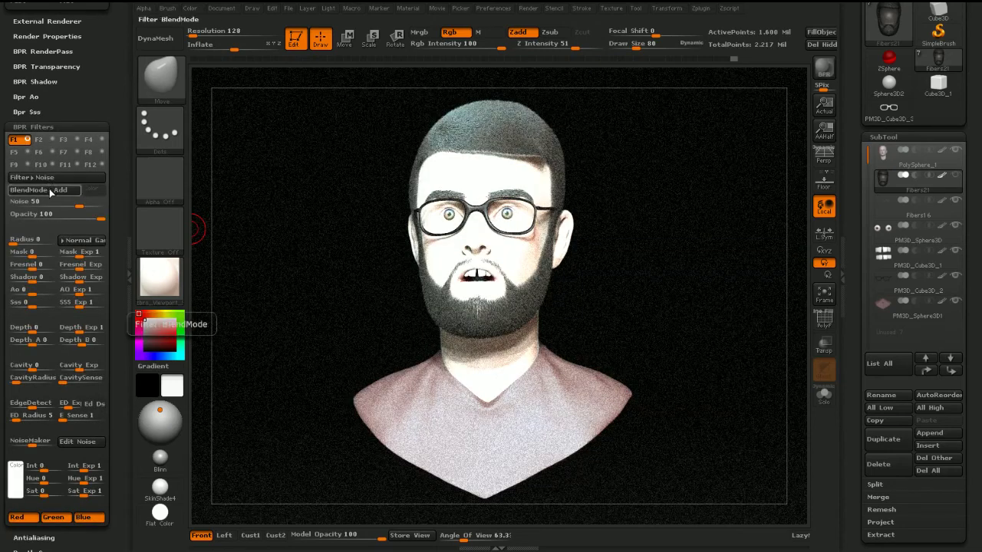
{"action": "left_click", "coordinate": [37, 201]}
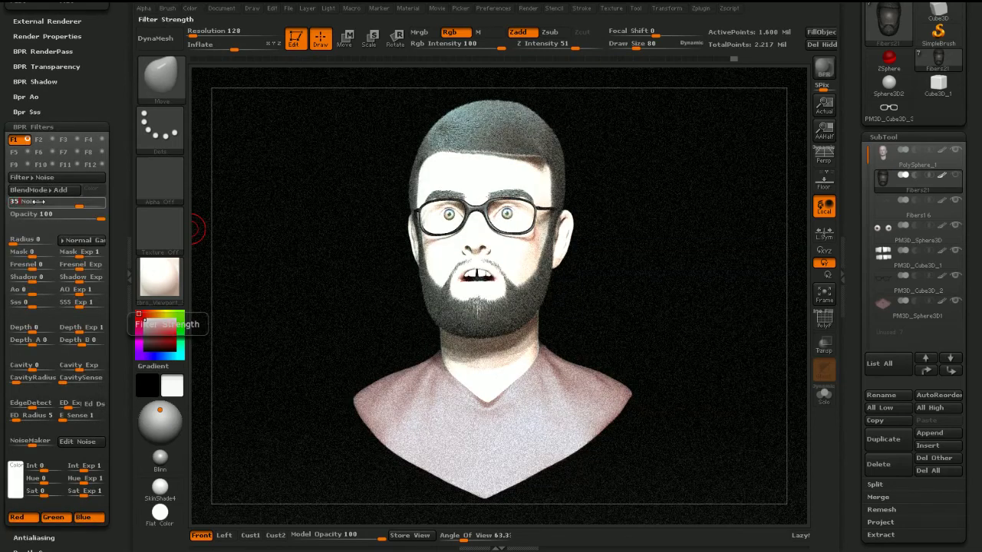
{"action": "left_click", "coordinate": [37, 201]}
Step: Try Multiply blending on the Noise filter, settle on Replace(Normal) instead, and lower the noise strength
{"action": "left_click", "coordinate": [61, 190]}
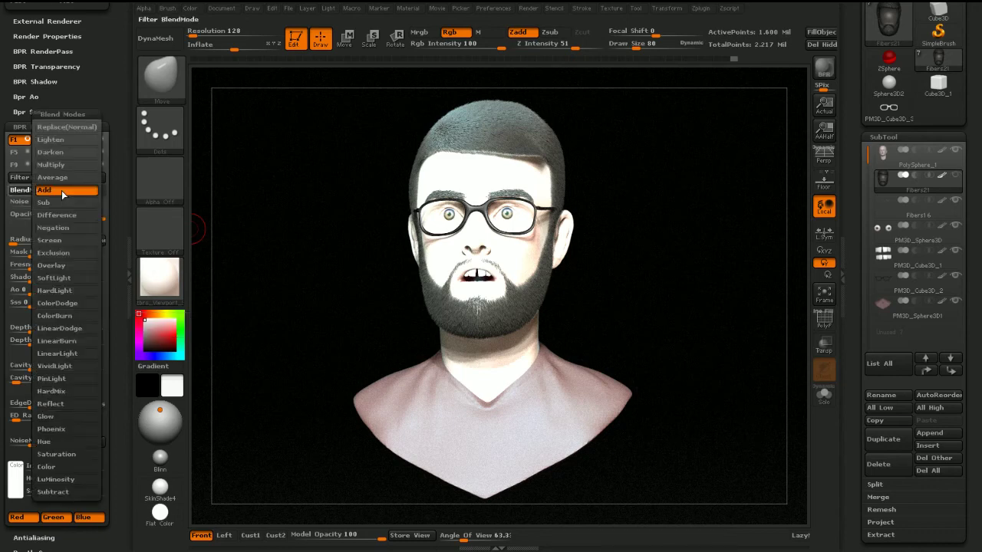
{"action": "left_click", "coordinate": [63, 165]}
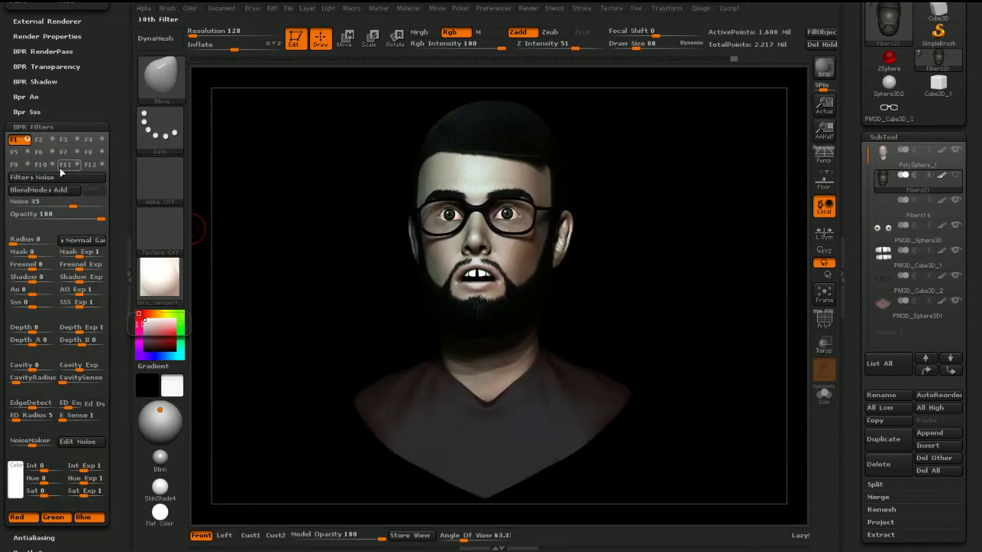
{"action": "left_click", "coordinate": [46, 190]}
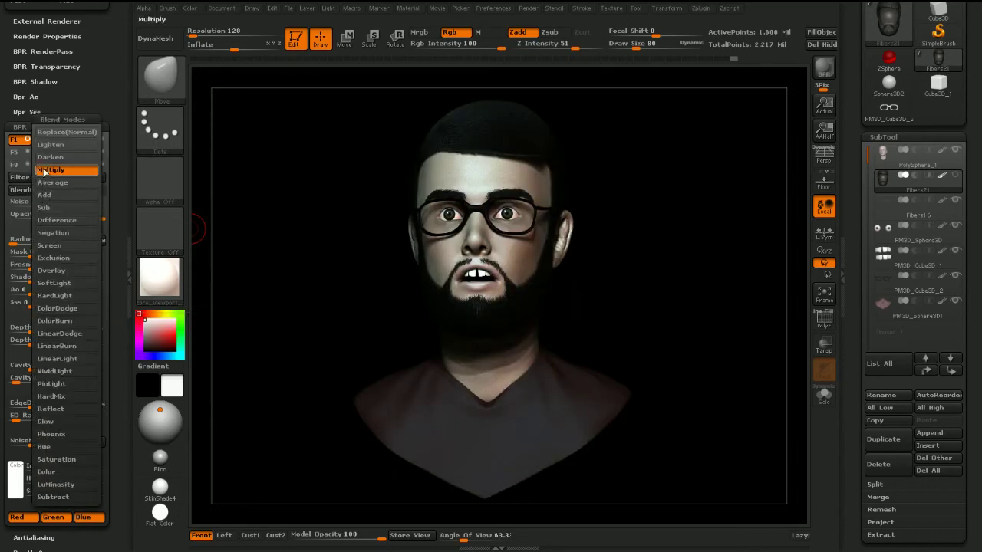
{"action": "left_click", "coordinate": [58, 133]}
{"action": "left_click", "coordinate": [32, 200]}
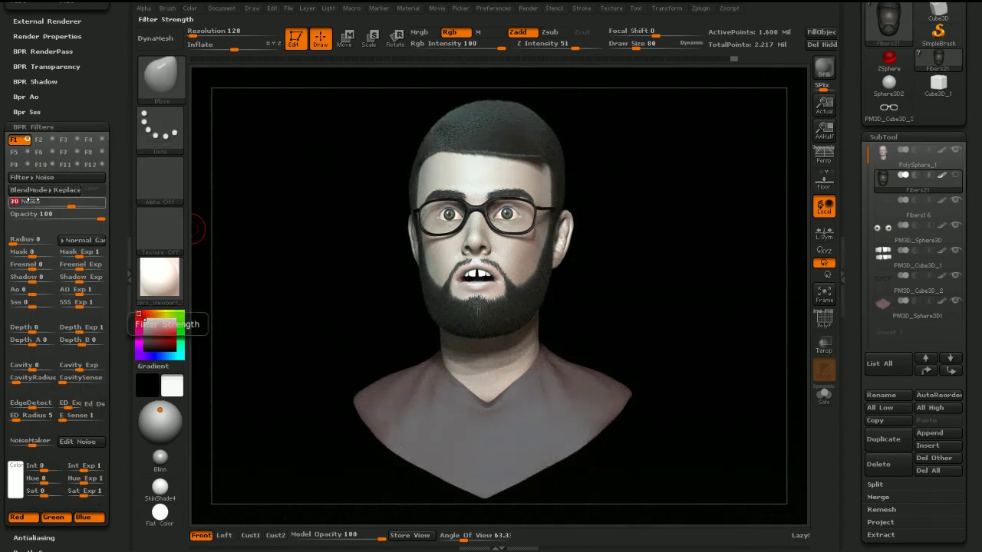
Step: Switch to the second BPR filter, Blur, with strength 100, radius 2, depth 1 and depth exponent 2
{"action": "left_click", "coordinate": [39, 139]}
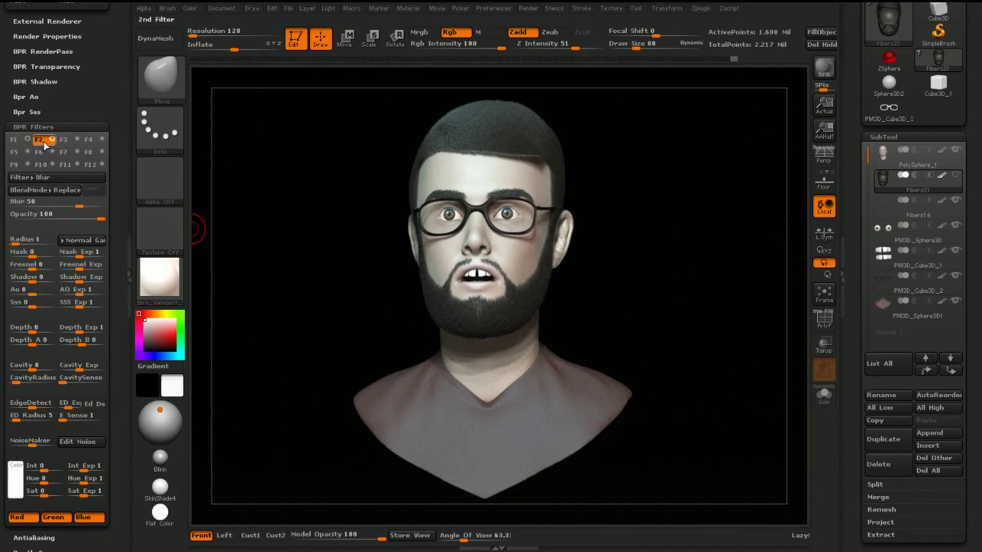
{"action": "left_click", "coordinate": [40, 201]}
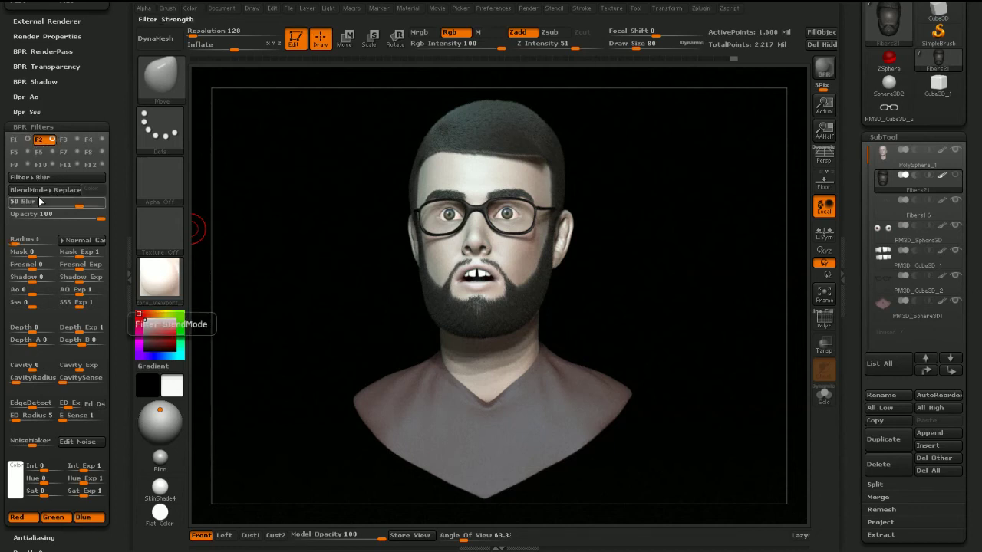
{"action": "type", "text": "100"}
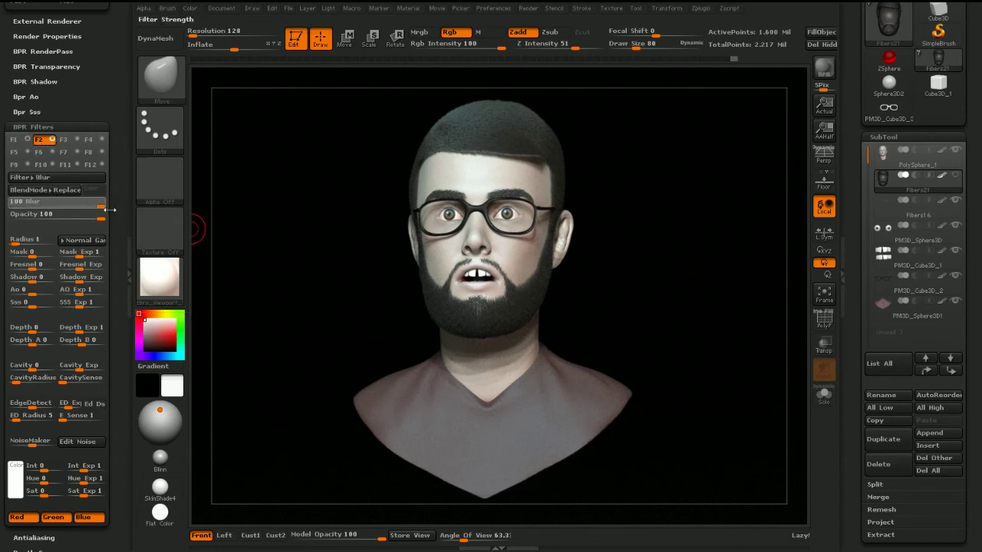
{"action": "key", "text": "Return"}
{"action": "left_click", "coordinate": [40, 216]}
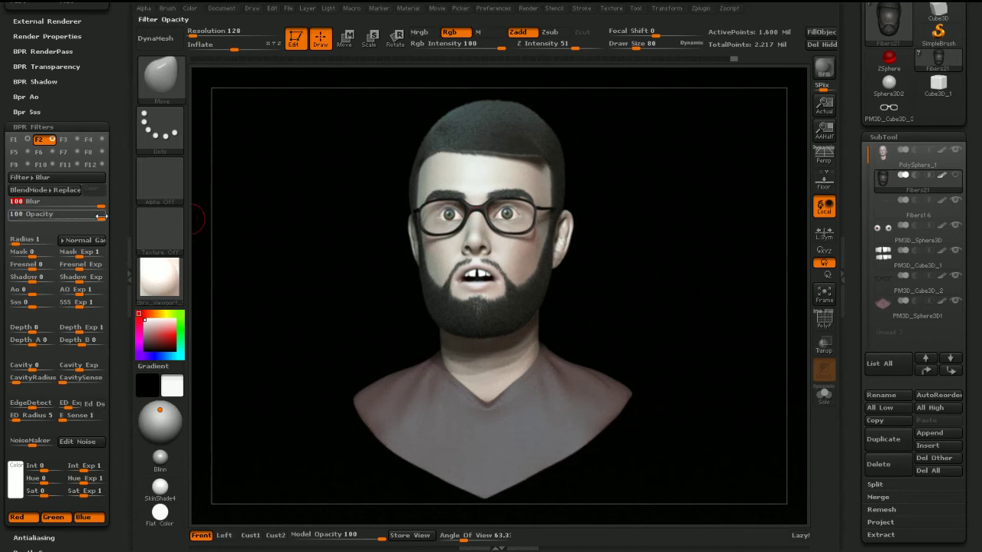
{"action": "left_click_drag", "start_coordinate": [121, 230], "coordinate": [121, 199]}
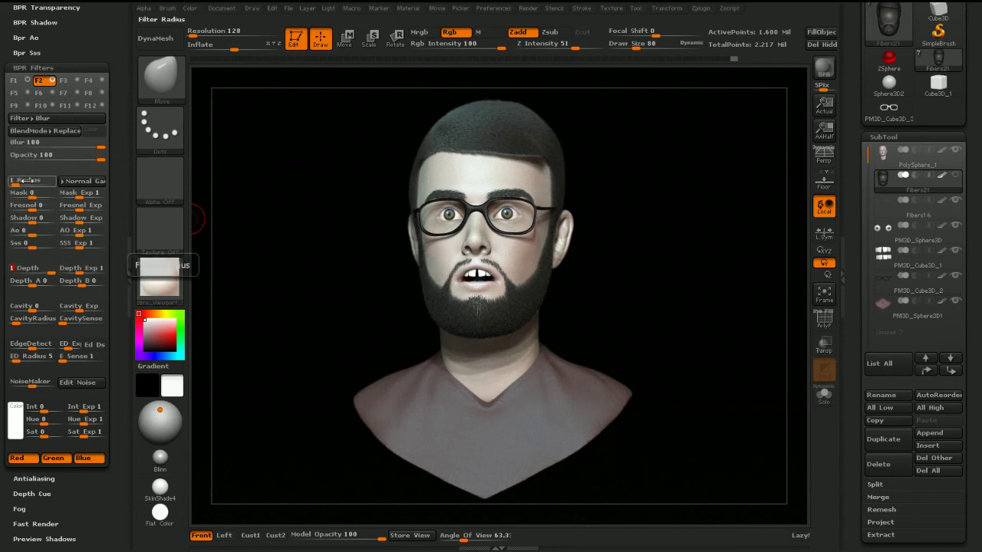
{"action": "left_click_drag", "start_coordinate": [22, 181], "coordinate": [25, 180]}
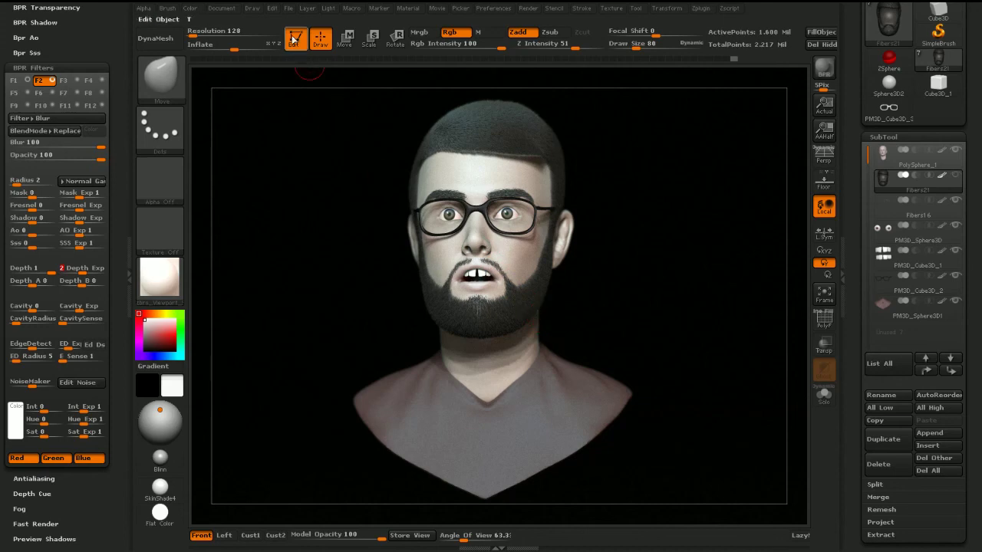
Step: Export the filtered render to the Desktop as the JPEG file ZBrush Document.jpg, keeping the full uncropped frame
{"action": "left_click", "coordinate": [221, 8]}
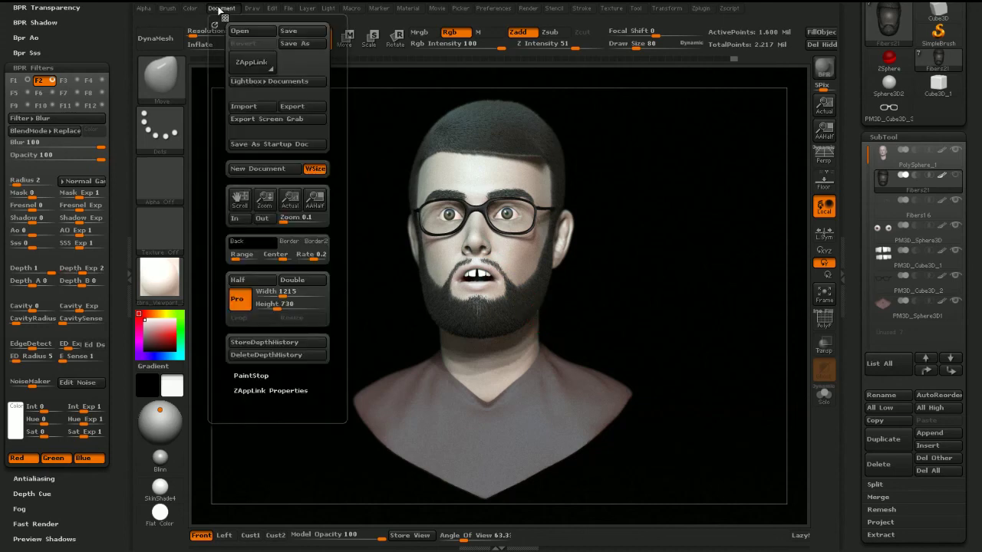
{"action": "left_click", "coordinate": [291, 107]}
{"action": "left_click", "coordinate": [186, 240]}
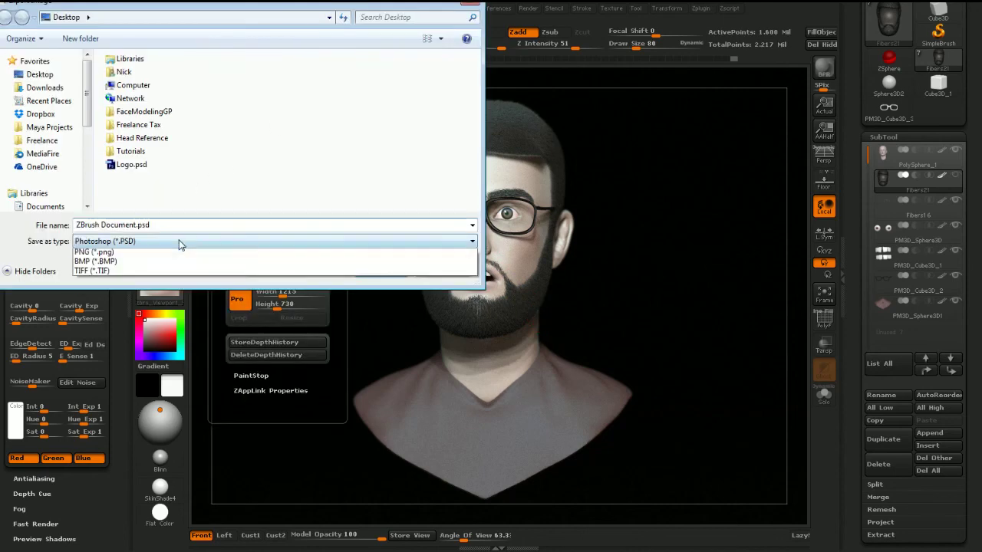
{"action": "left_click", "coordinate": [149, 266]}
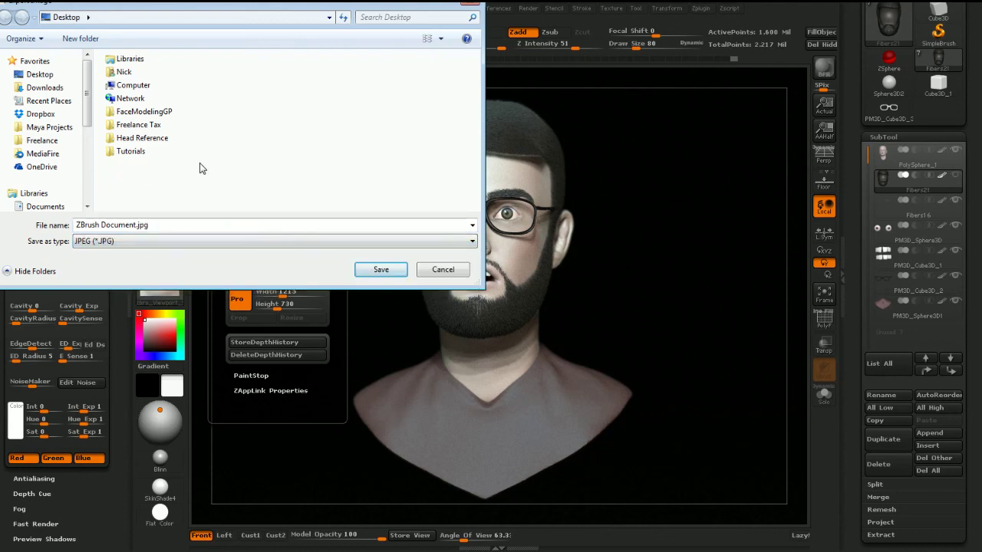
{"action": "left_click", "coordinate": [386, 270]}
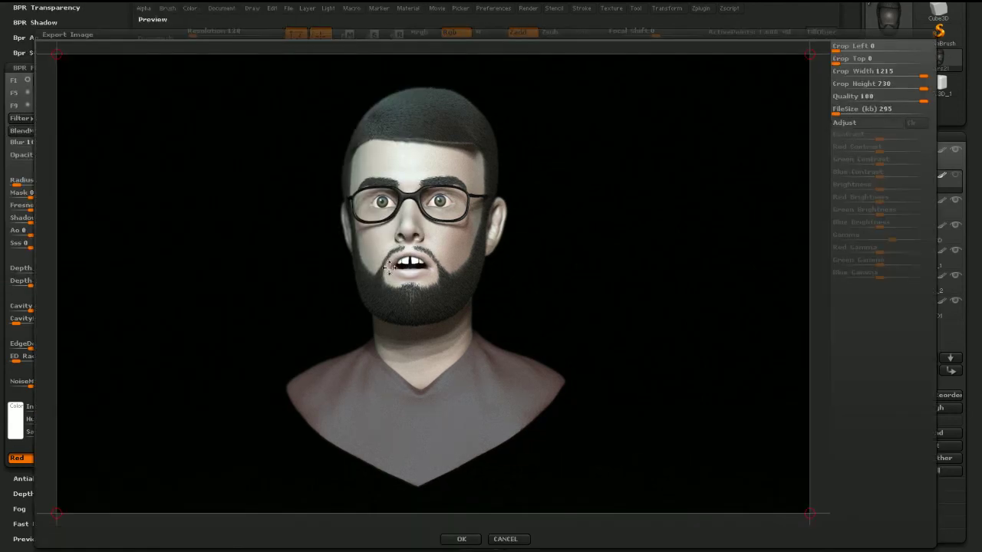
{"action": "left_click_drag", "start_coordinate": [58, 54], "coordinate": [12, 7]}
{"action": "left_click", "coordinate": [469, 539]}
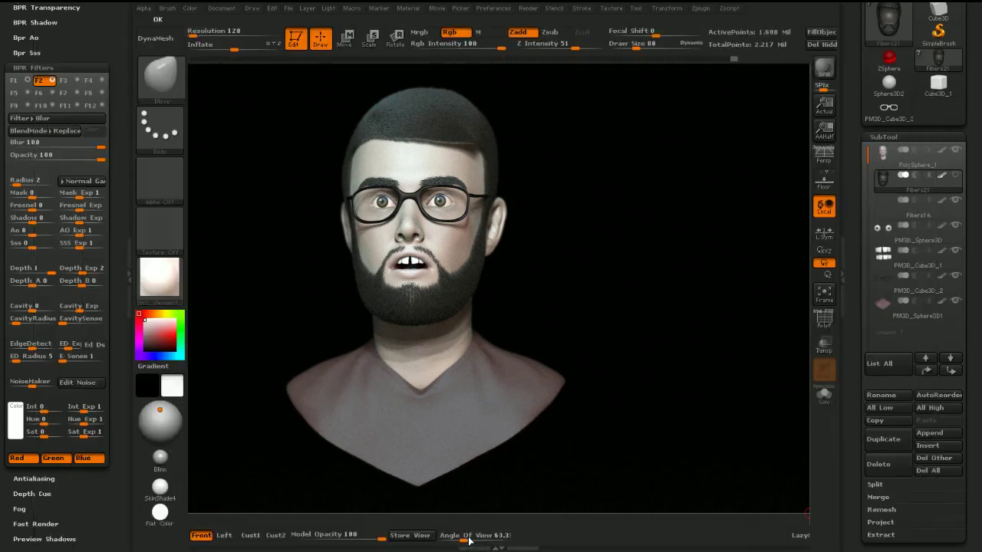